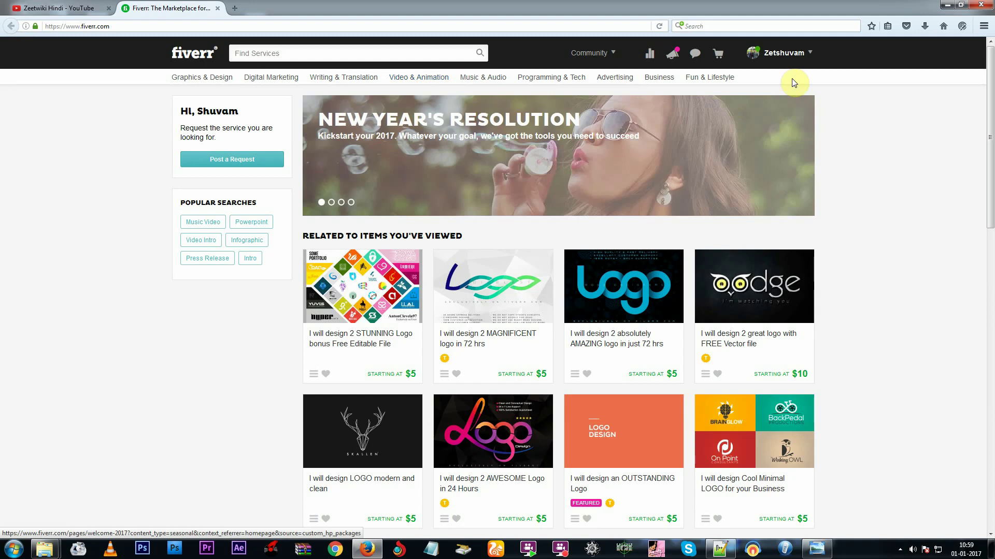
Look through the account's selling and settings options and open the My Gigs page.
mouse_move(787, 58)
left_click(783, 98)
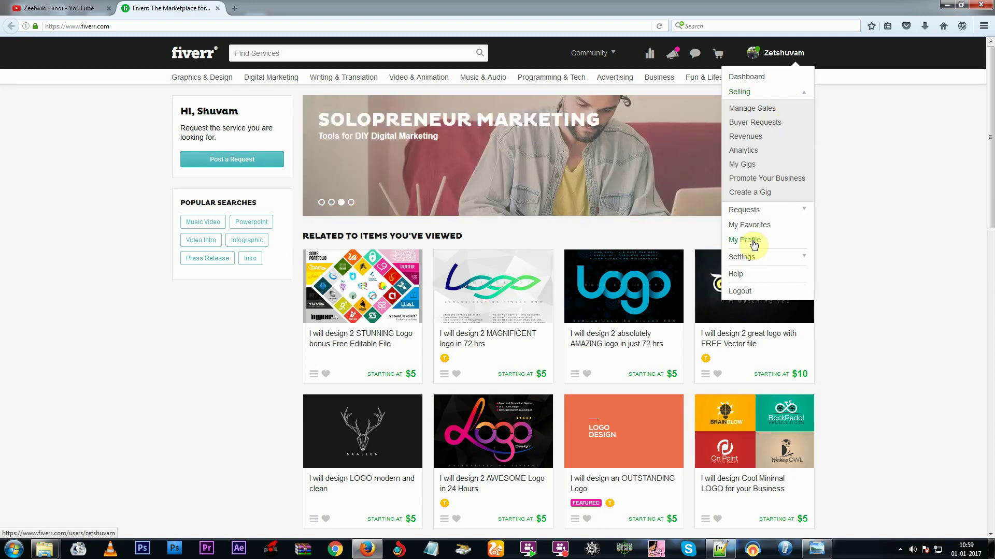
left_click(794, 257)
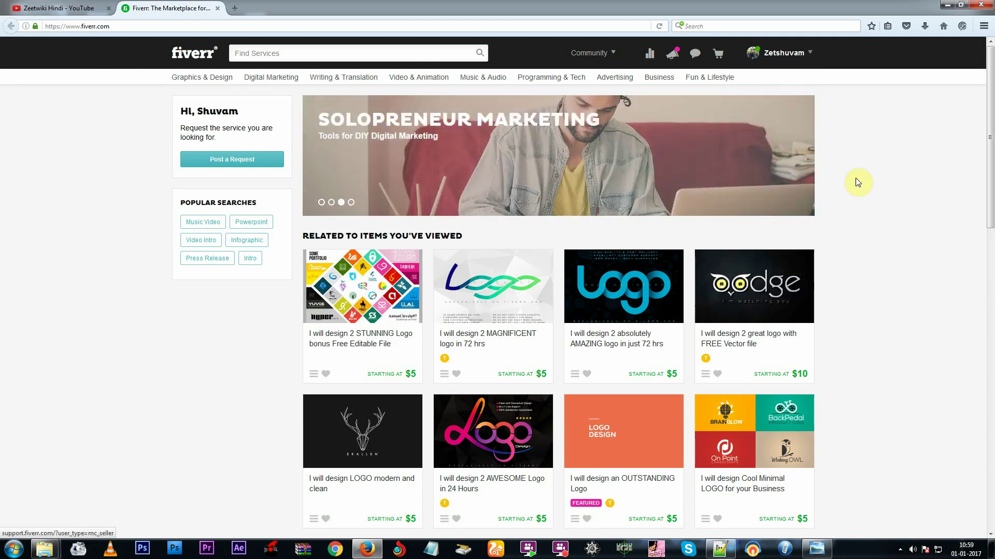
mouse_move(799, 57)
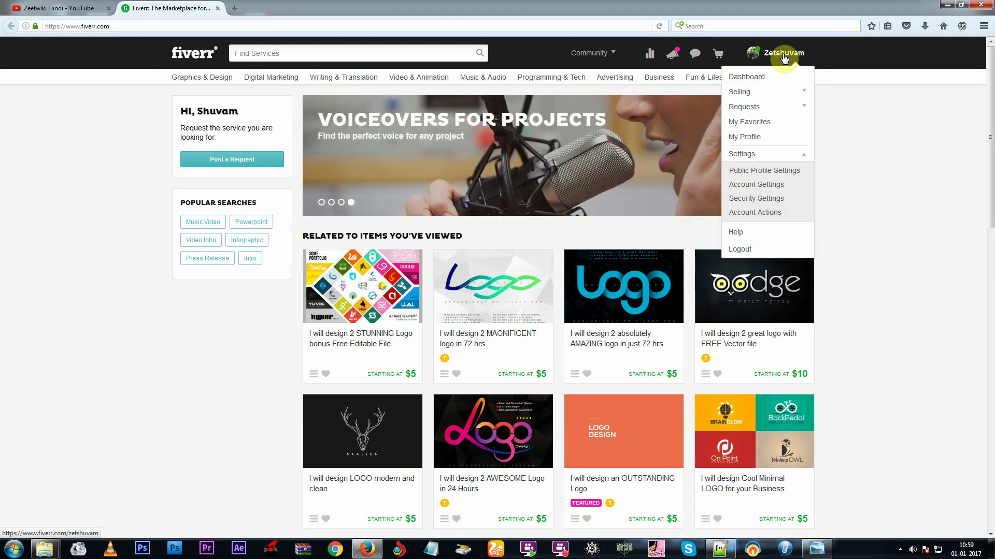
left_click(804, 93)
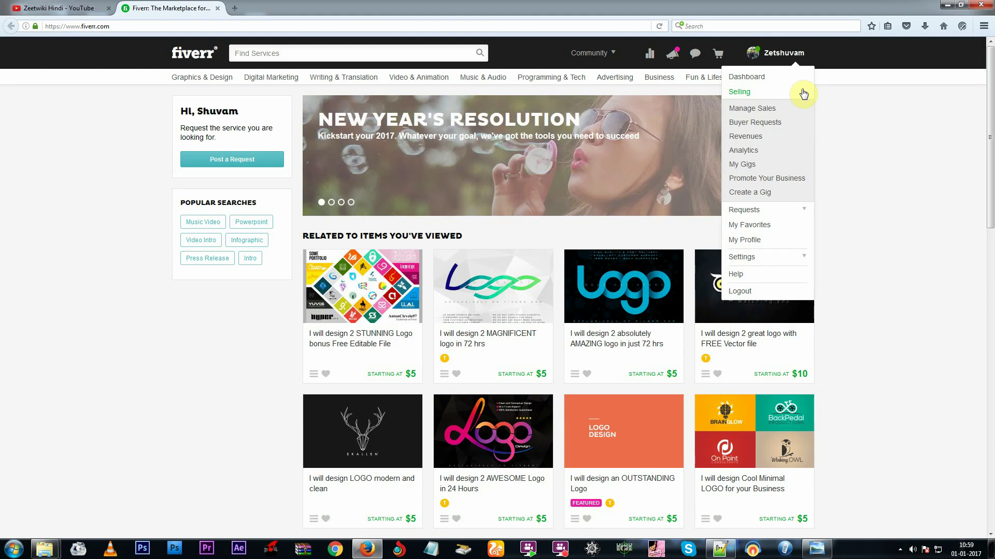
left_click(755, 170)
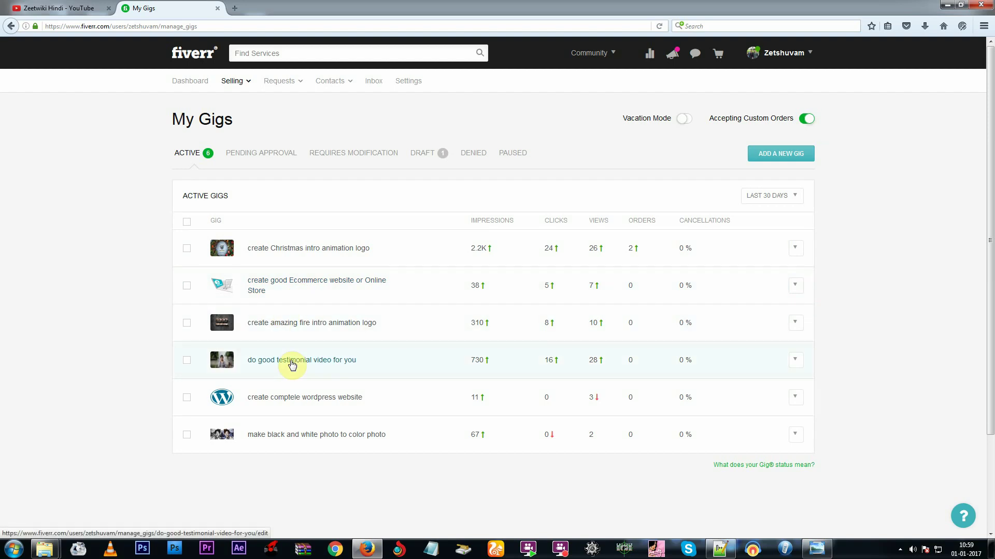
mouse_move(275, 87)
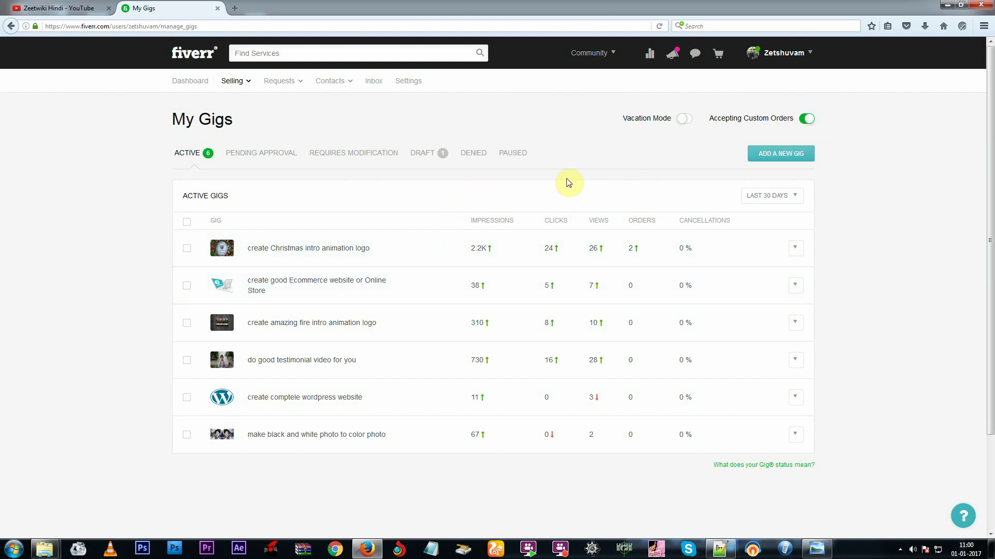
double_click(629, 248)
left_click(630, 249)
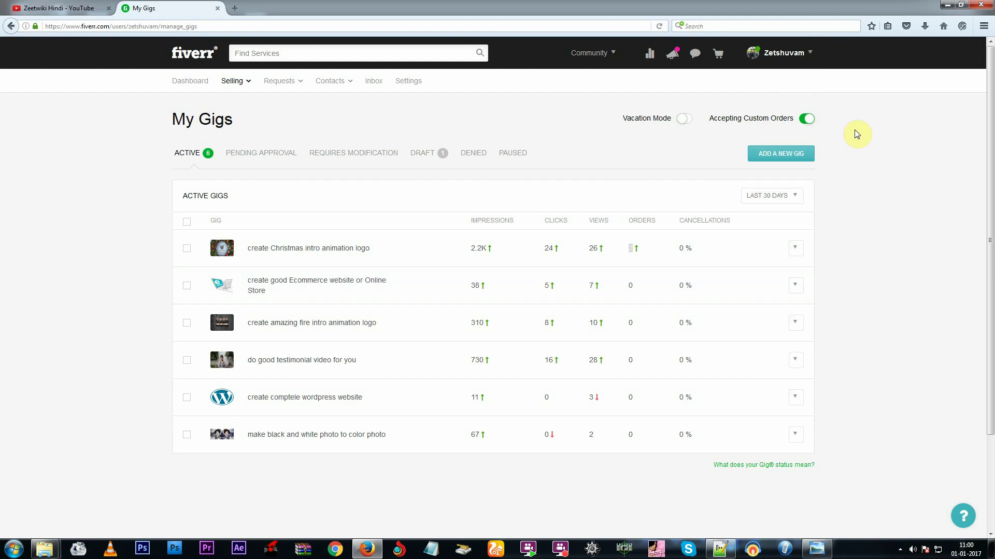
Try to add a new gig and delete the draft gig "create new year wish with logo intro video".
left_click(800, 157)
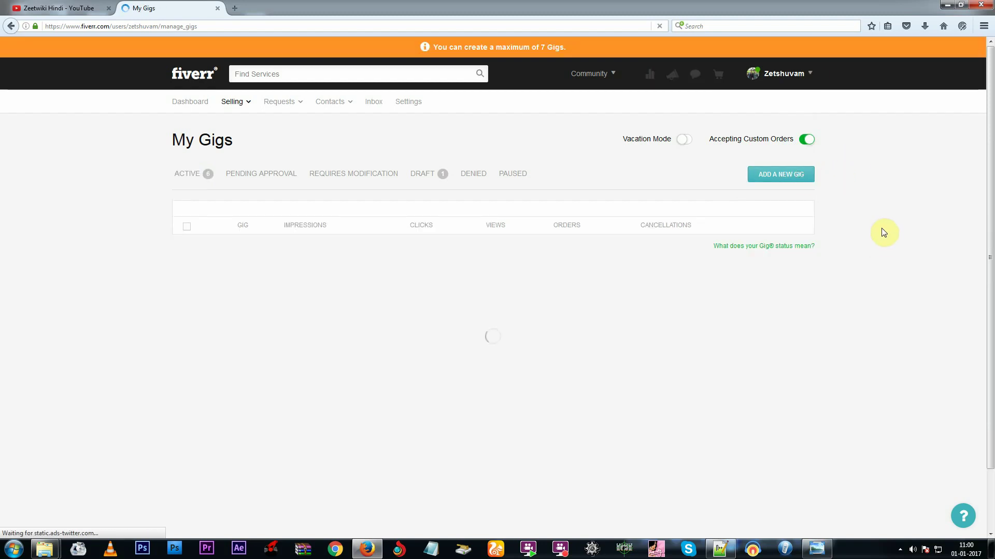
left_click(429, 180)
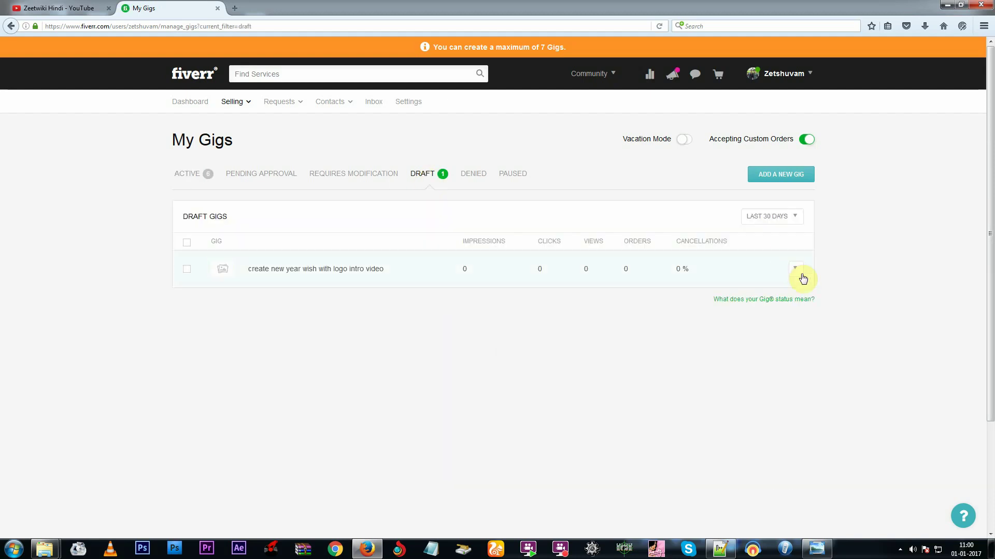
left_click(793, 269)
left_click(785, 284)
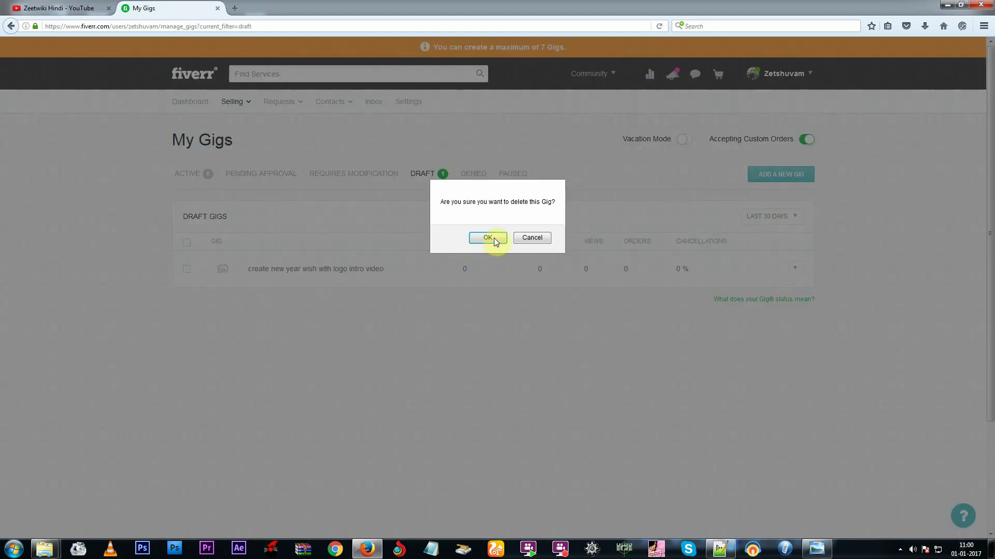
left_click(494, 238)
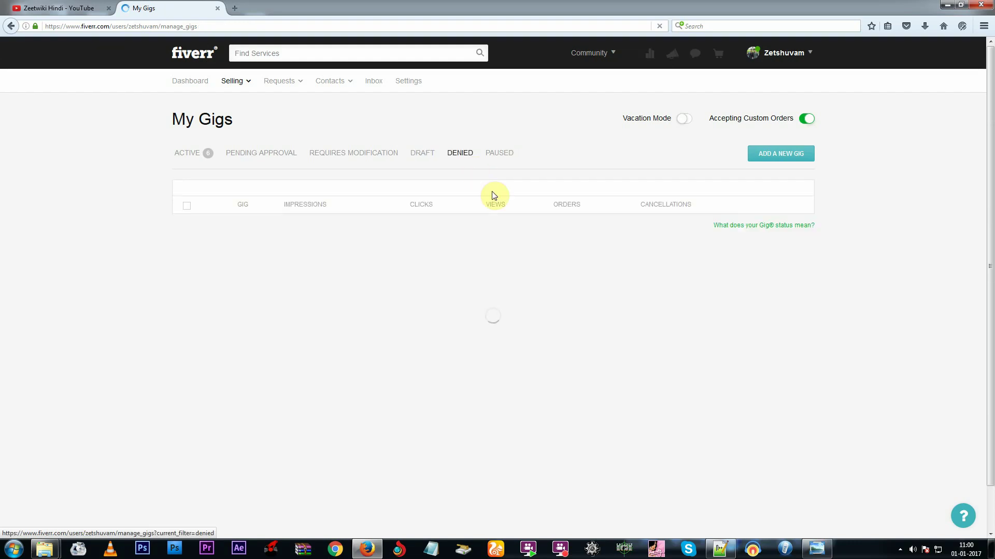
Start a new gig and enter the title "do good seo fot your website".
left_click(793, 156)
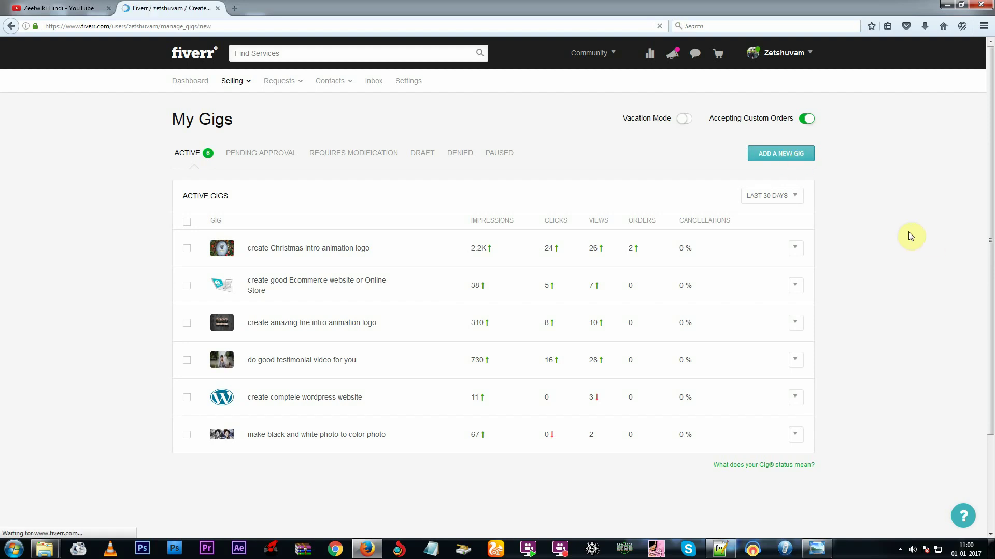
left_click(440, 161)
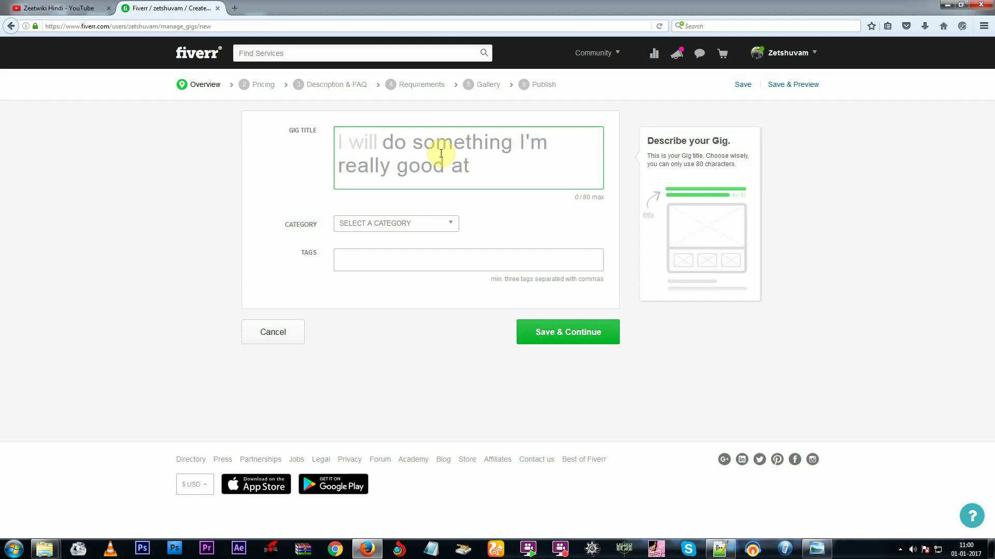
type("Se")
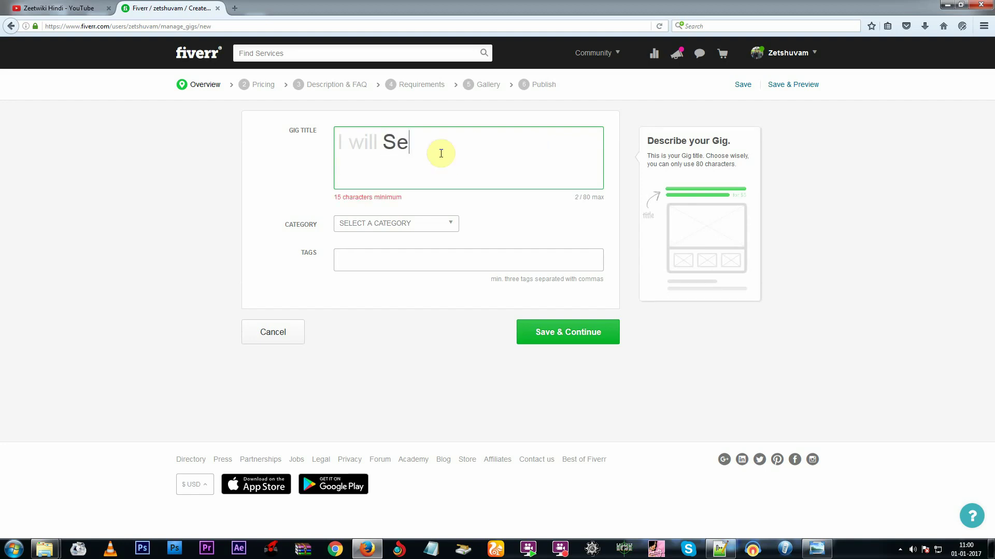
key("BackSpace")
key("BackSpace")
type("do good")
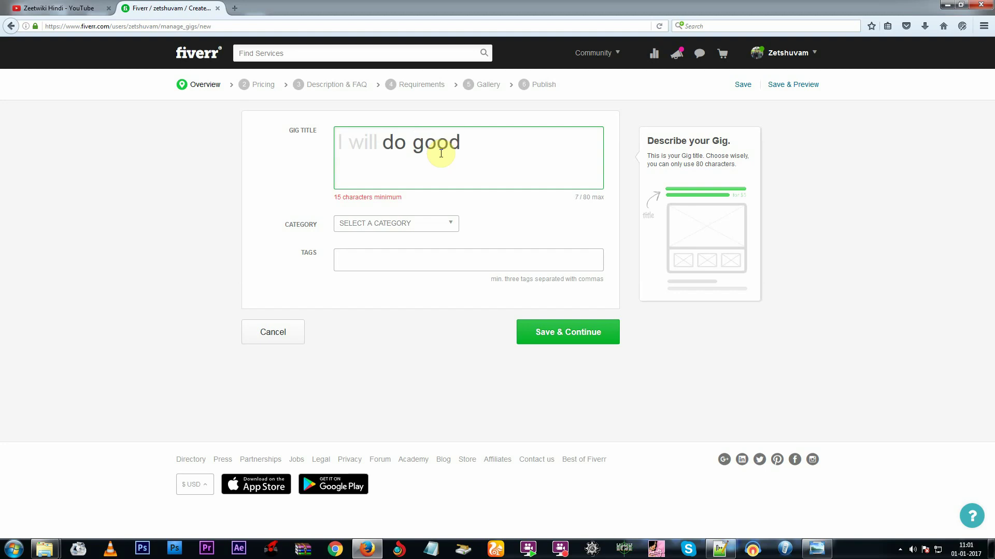
type(" seo fot your ")
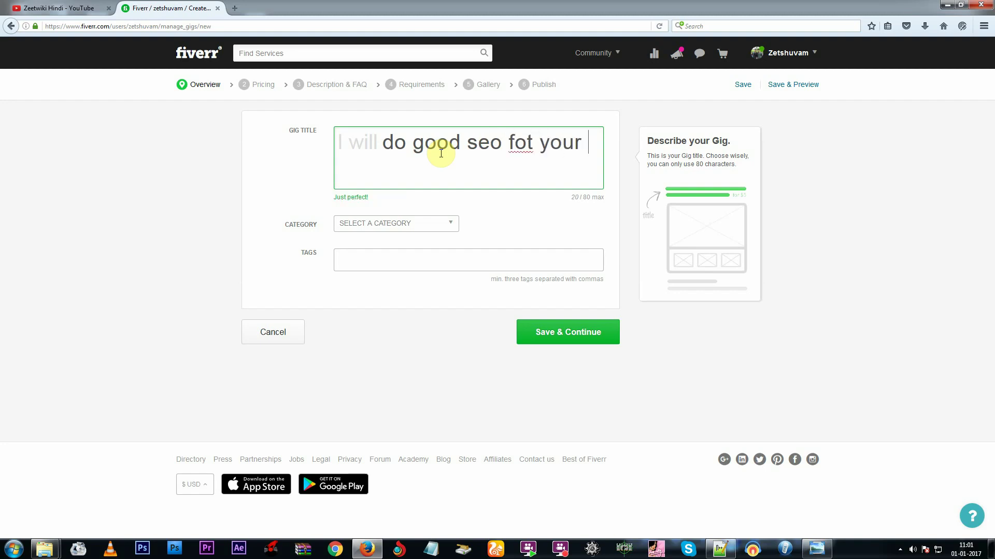
type("websi")
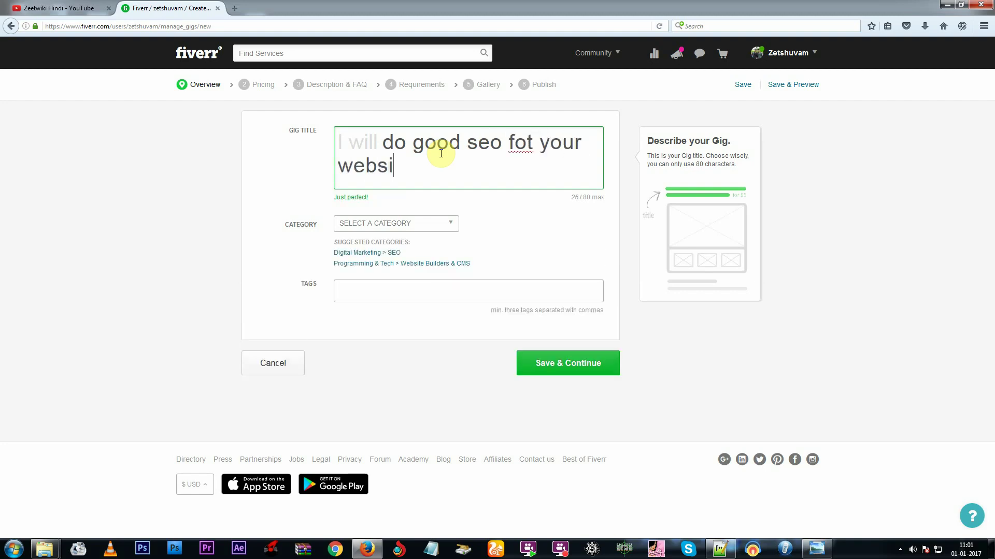
type("te")
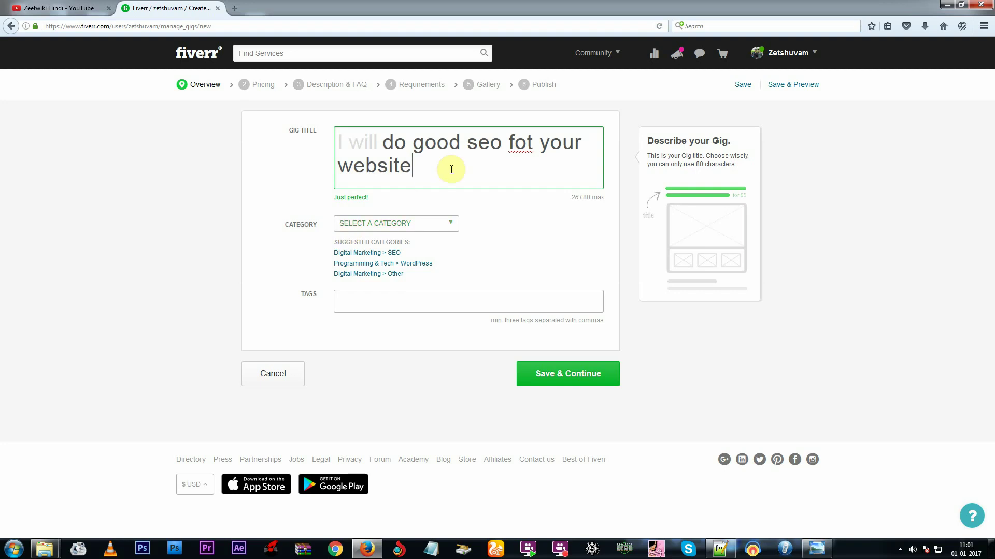
Correct the misspelled word "fot" to "for" in the gig title.
left_click(437, 223)
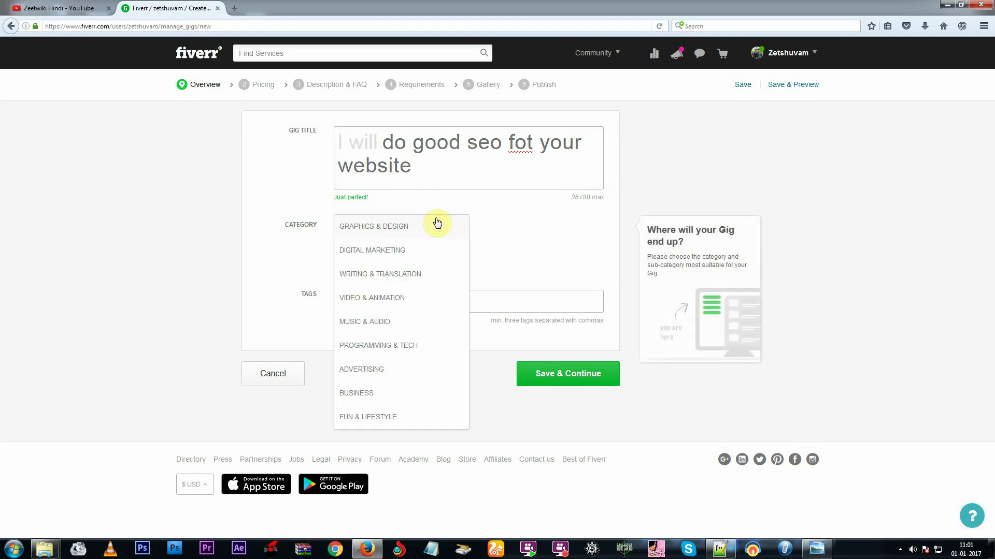
left_click(220, 217)
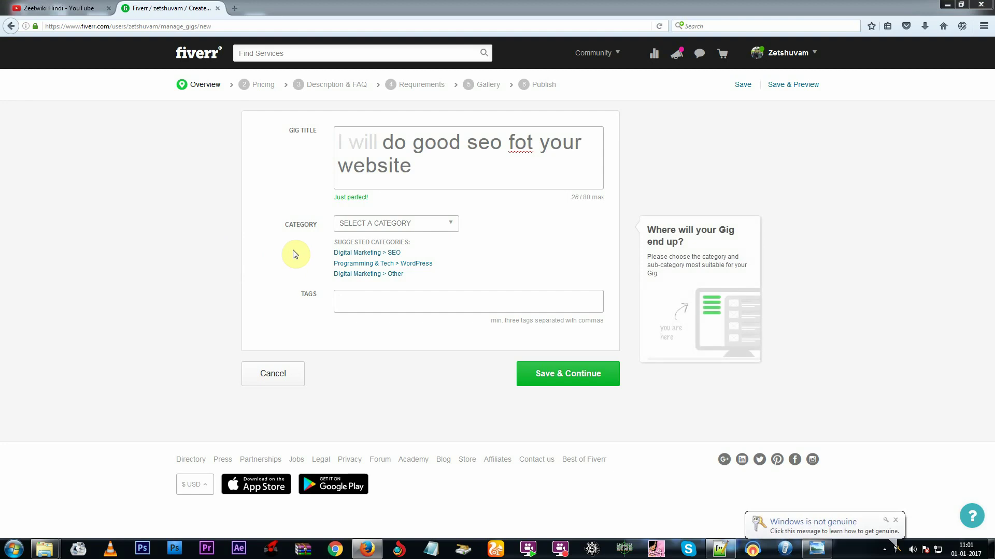
left_click(455, 162)
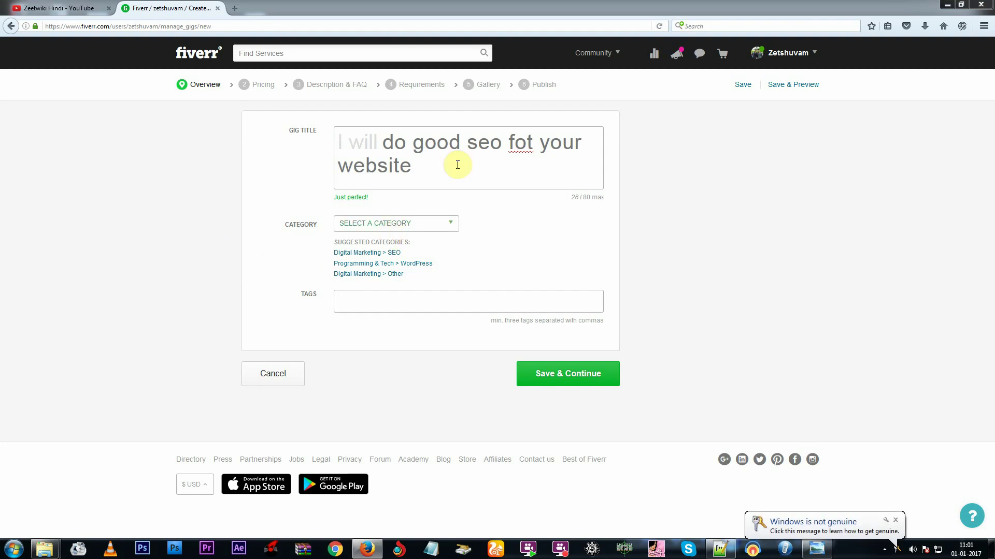
left_click(534, 143)
key("BackSpace")
key("BackSpace")
type("r")
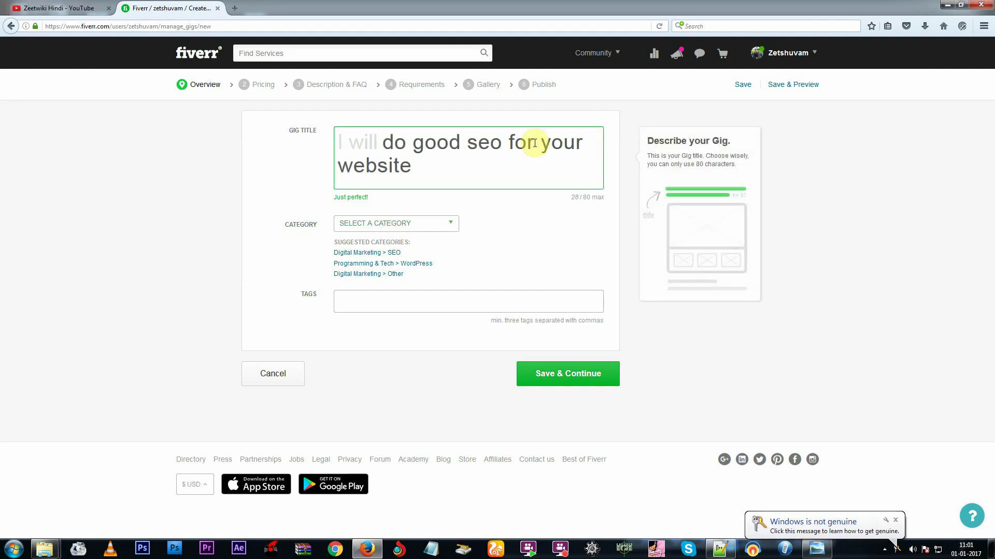
Assign the gig to the suggested category Digital Marketing > SEO and set its service type to Keyword Research.
left_click(382, 254)
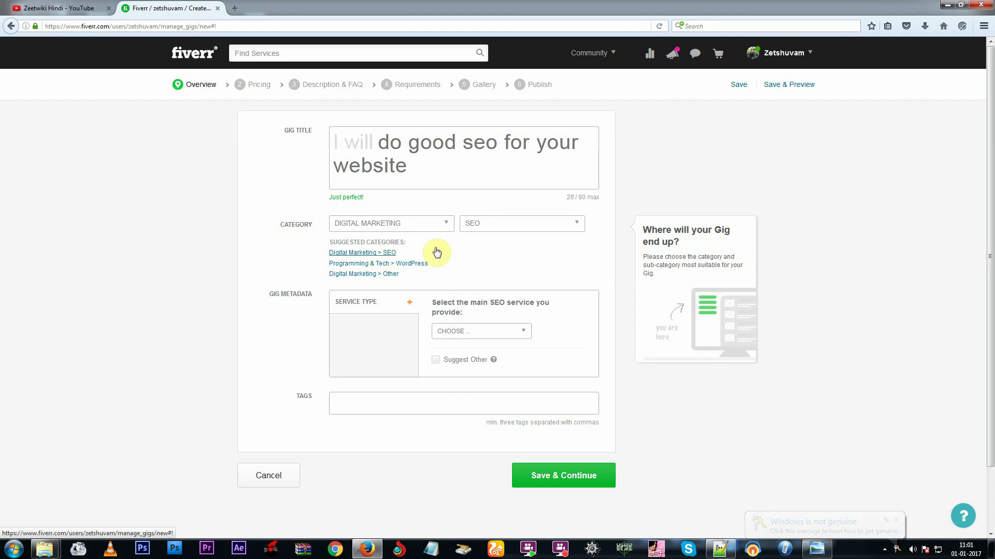
scroll(243, 295, "down", 2)
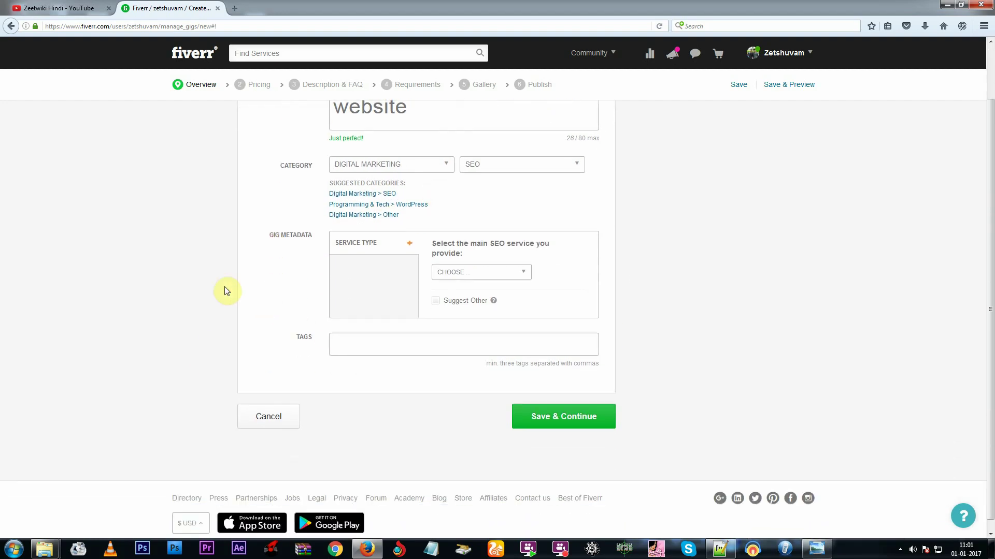
left_click(469, 275)
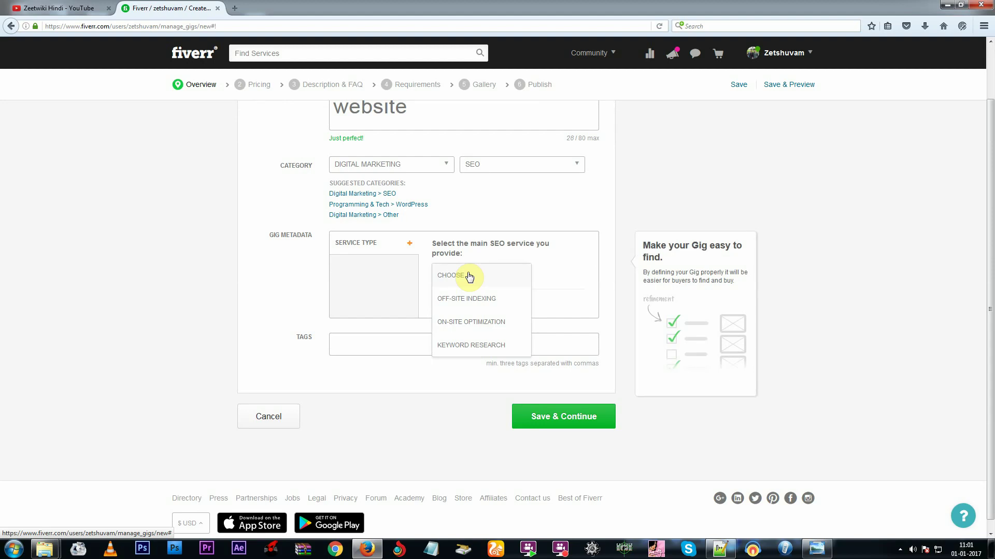
left_click(499, 346)
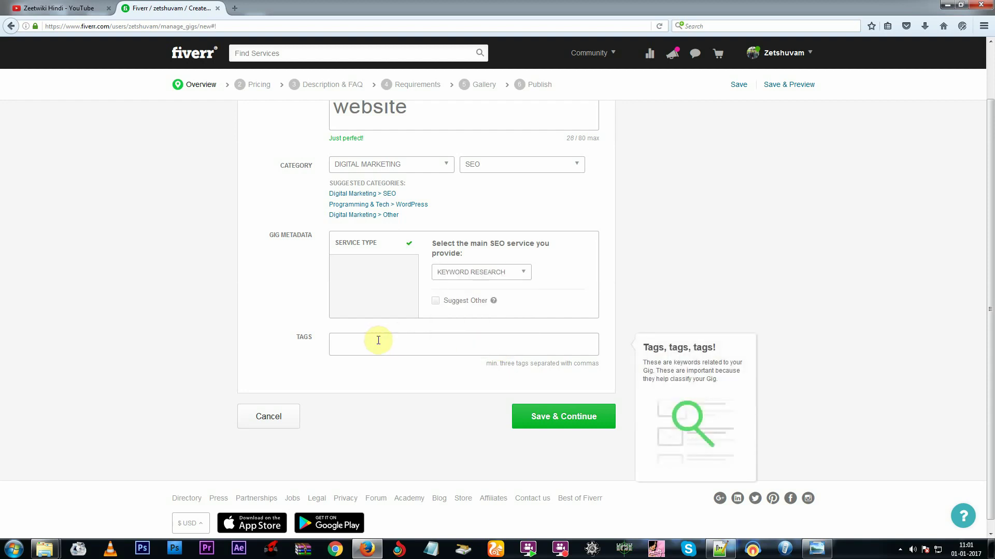
Enter "seo" in the gig's tags and pick the suggested tag "seo service".
left_click(377, 341)
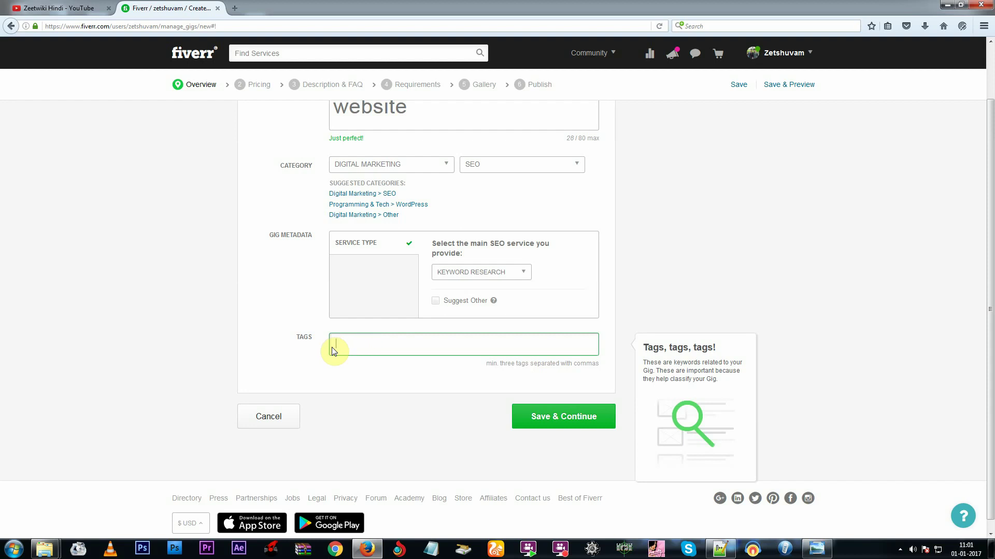
scroll(330, 369, "up", 2)
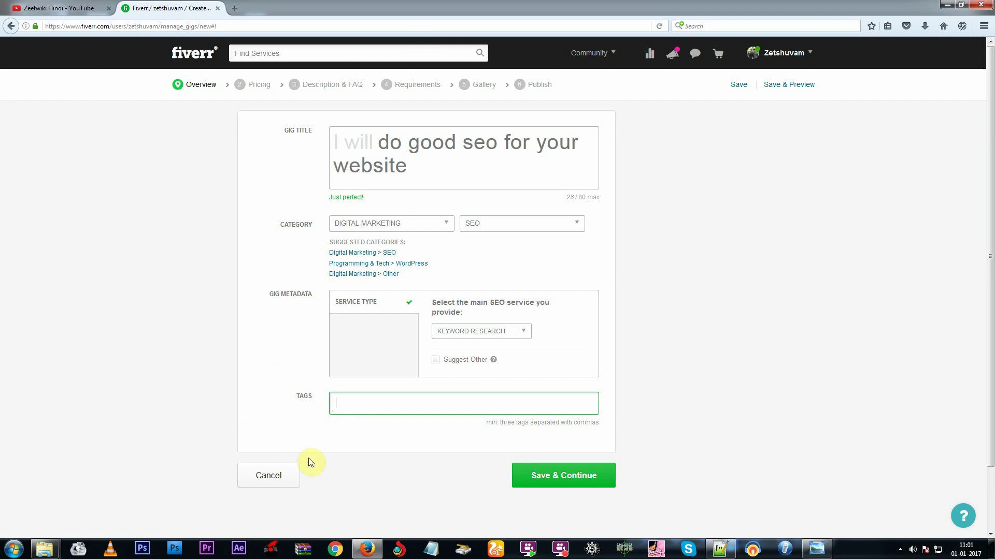
type("o")
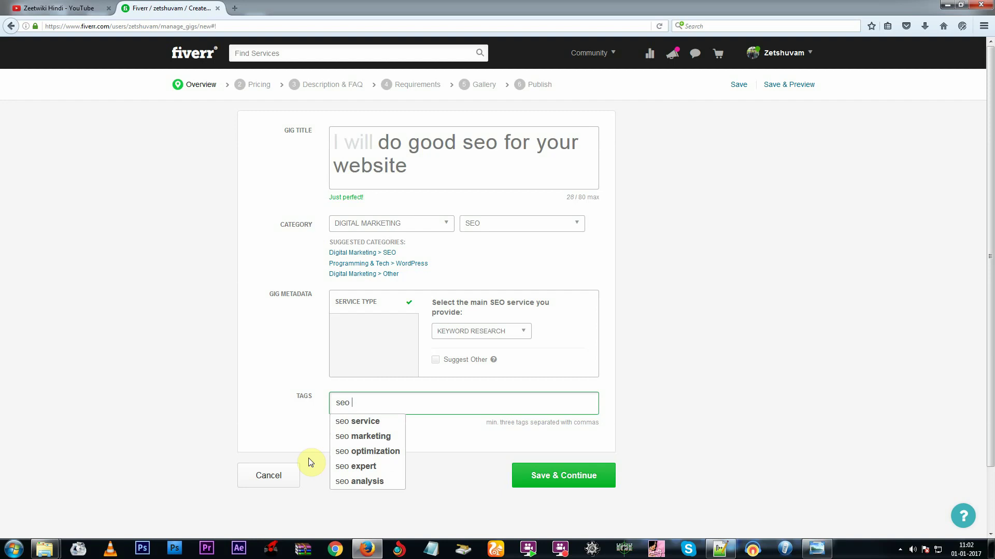
left_click(344, 422)
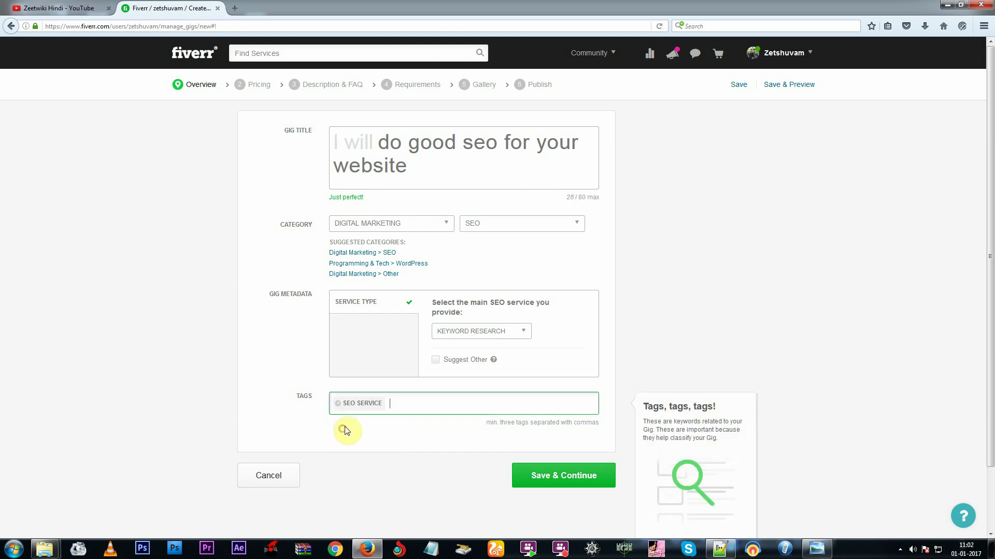
Pick the suggested tag "seo expert" for the gig.
left_click(401, 402)
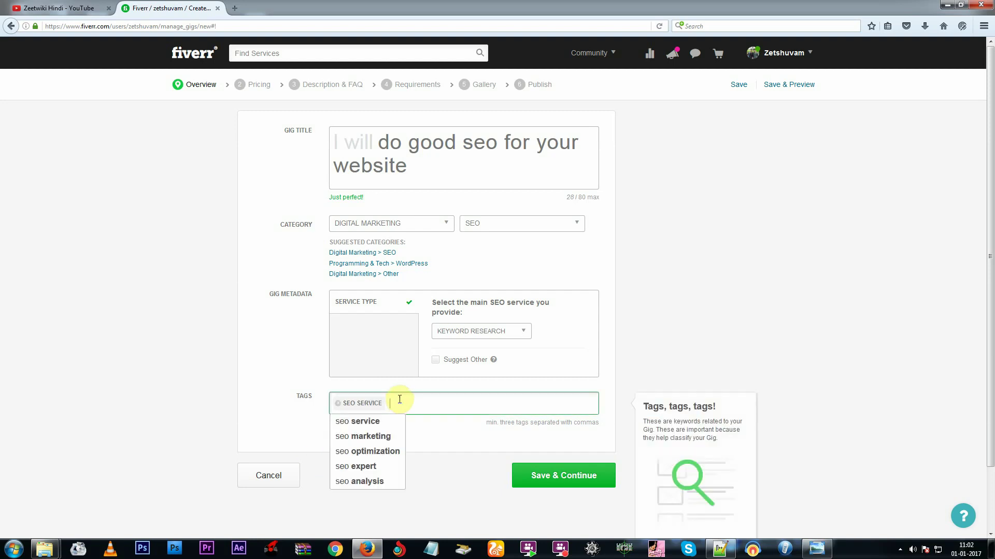
left_click(373, 466)
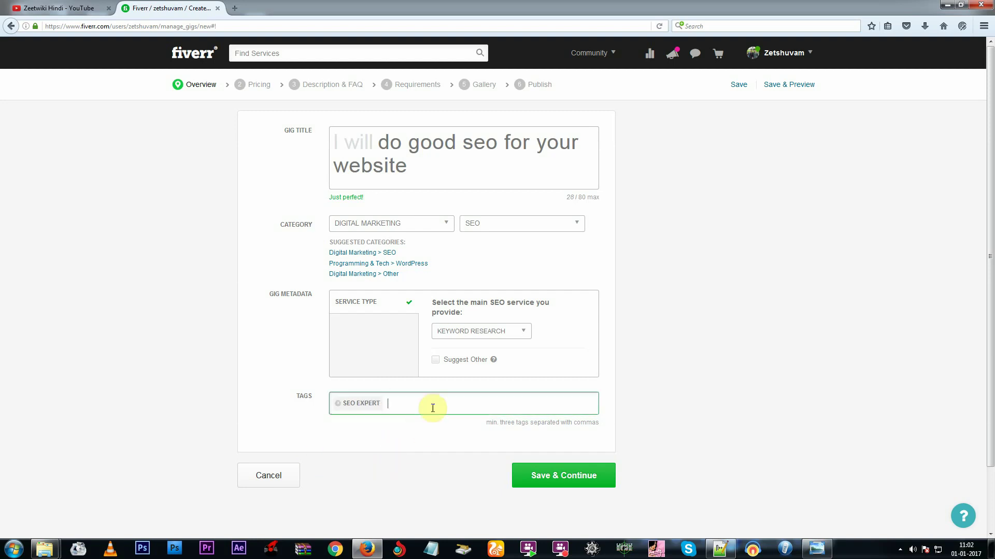
left_click(413, 404)
left_click(375, 467)
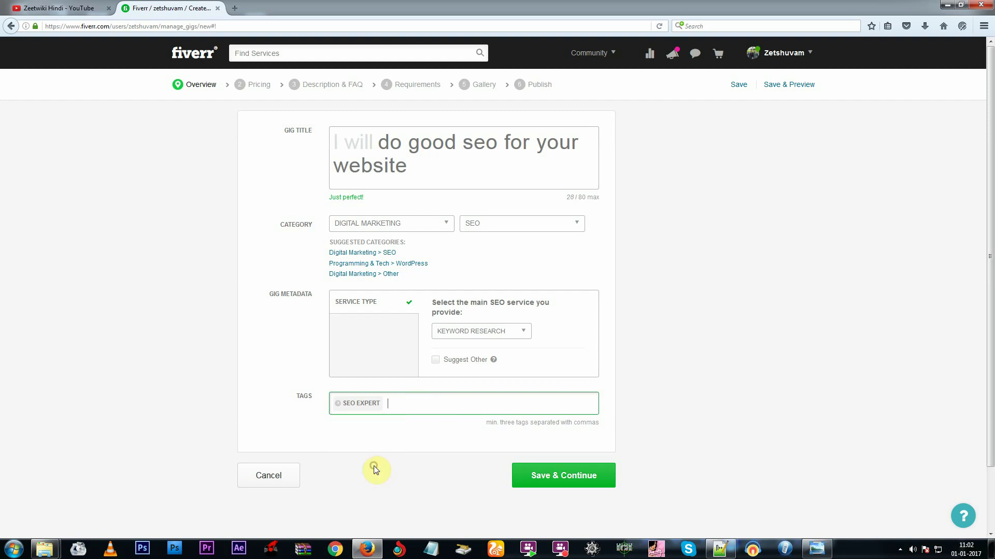
Try to add a further tag by entering "seo ex" and picking the suggestion "seo expert".
type("se")
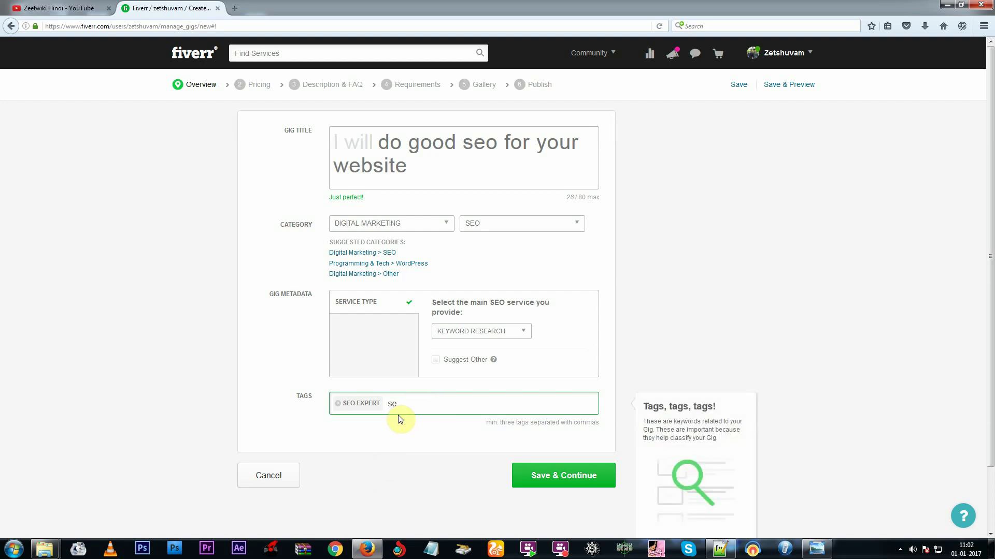
type("o ex")
left_click(406, 422)
left_click(400, 407)
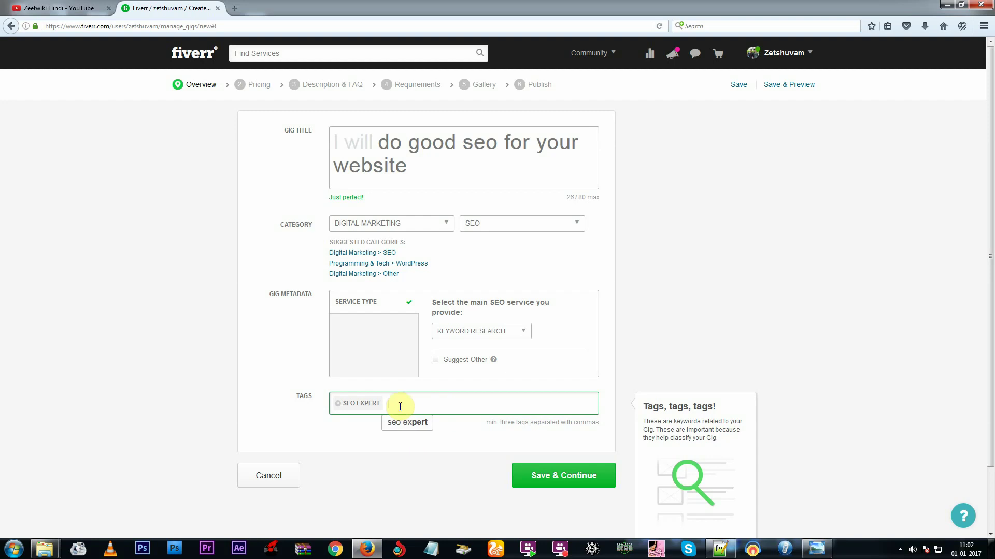
Try to enter "seo expert" in full as another gig tag, and clear the existing tag.
left_click(414, 420)
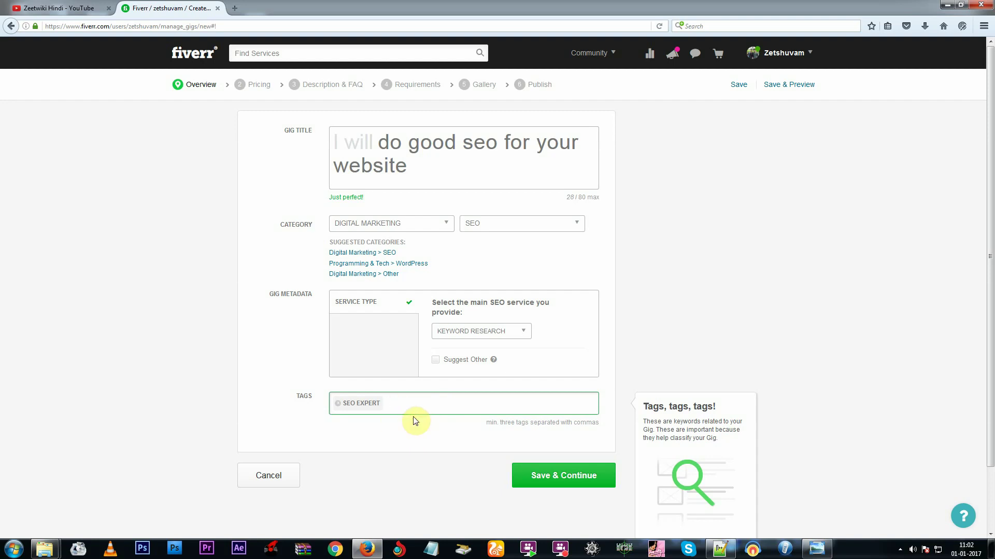
left_click(413, 412)
type("seo exp")
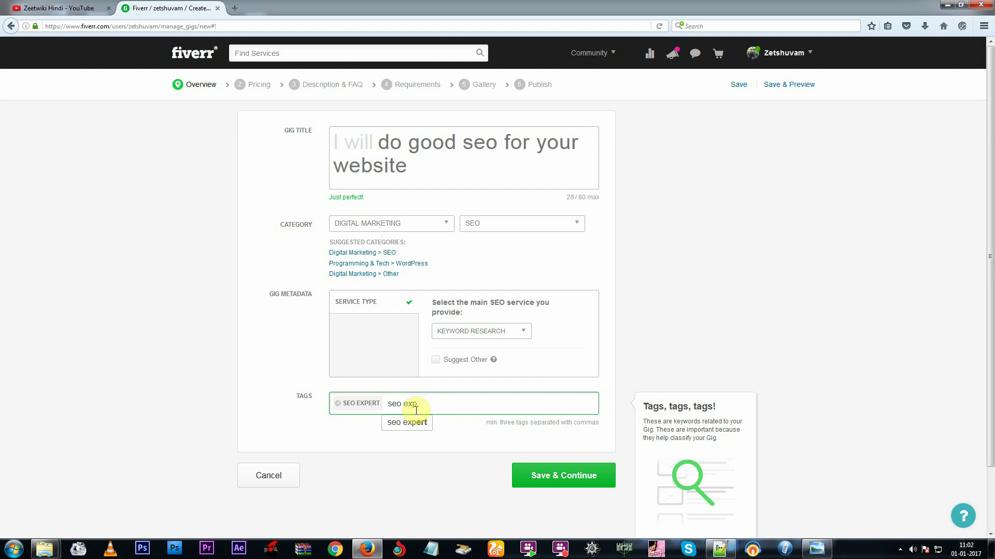
type("ert")
key("Return")
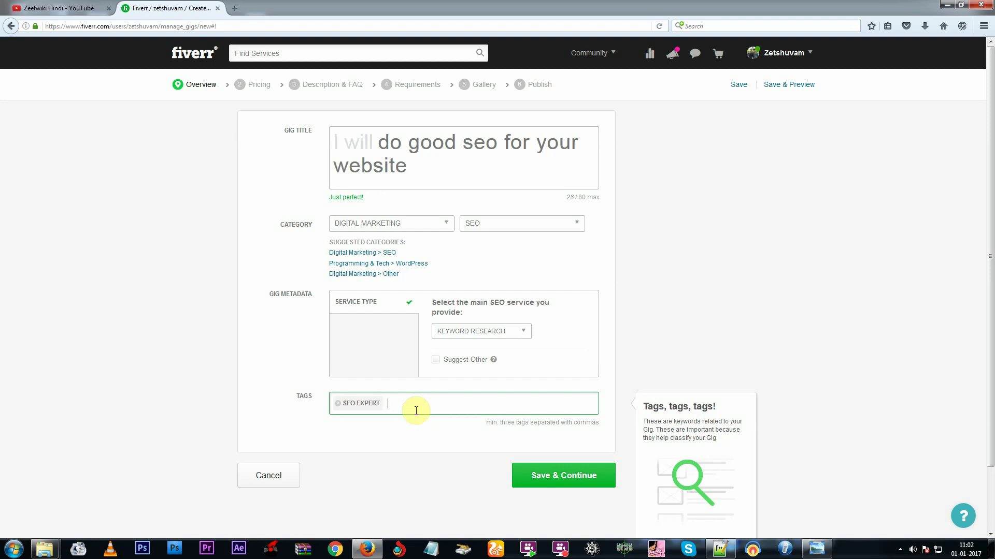
key("BackSpace")
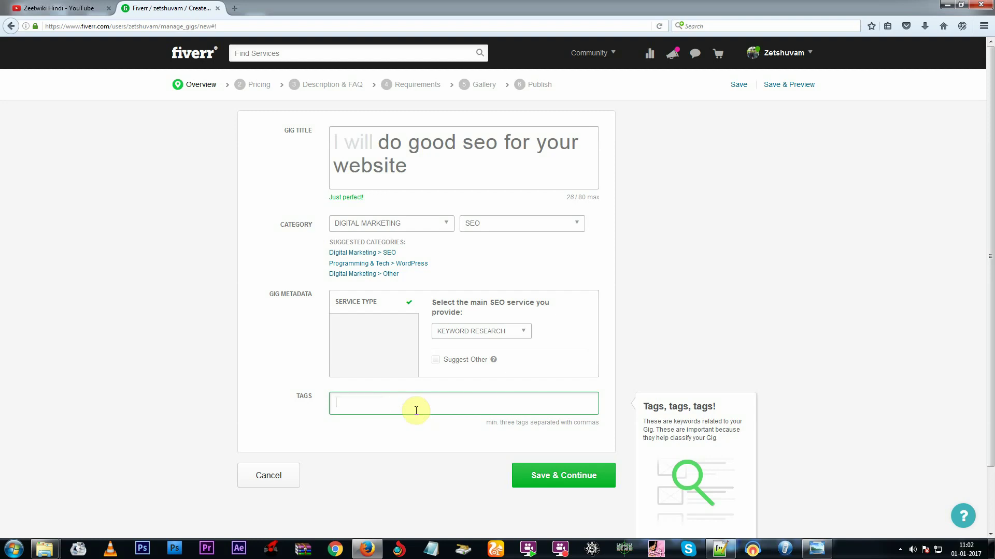
key("Return")
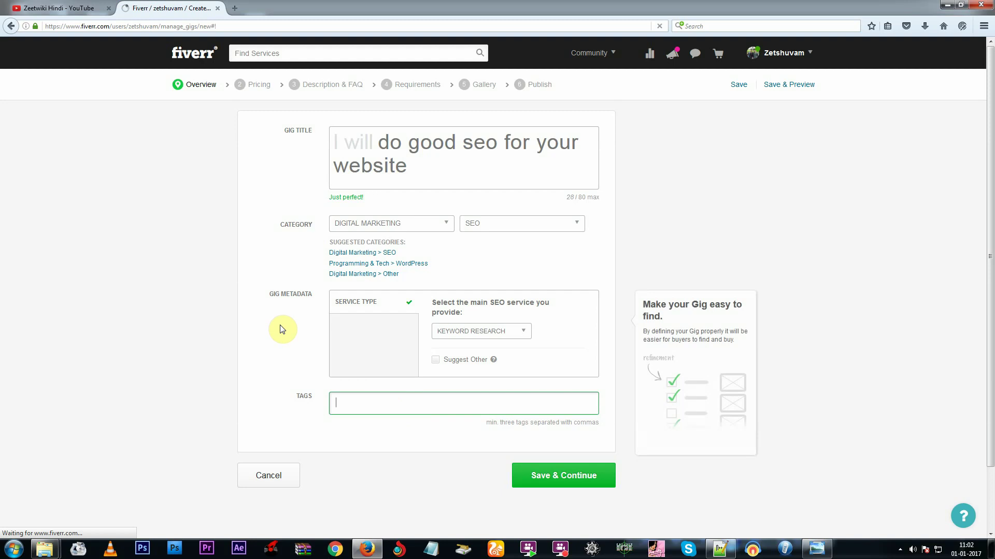
left_click_drag(465, 167, 401, 144)
right_click(403, 142)
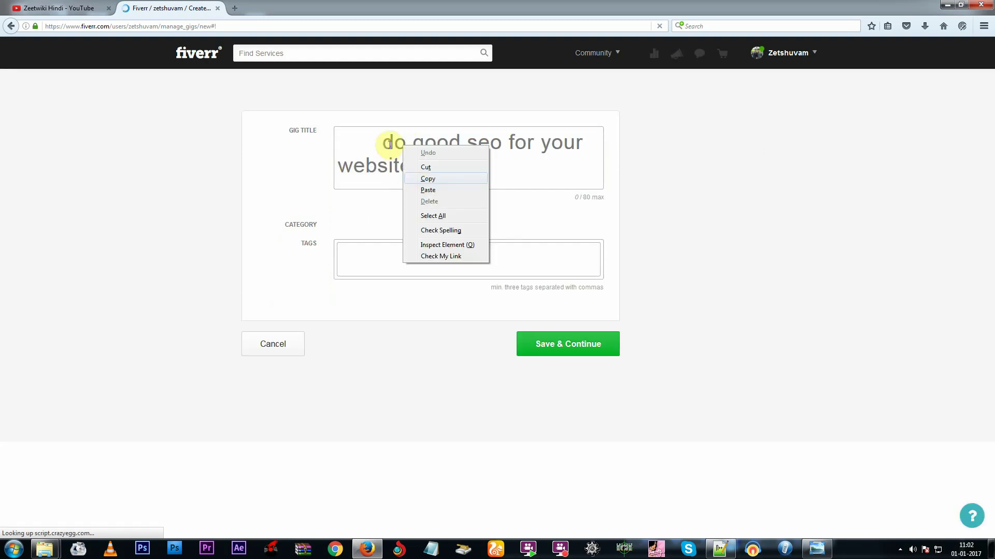
left_click(394, 142)
Assign the gig to the suggested category Digital Marketing > SEO and set its service type to On-Site Optimization.
left_click(377, 227)
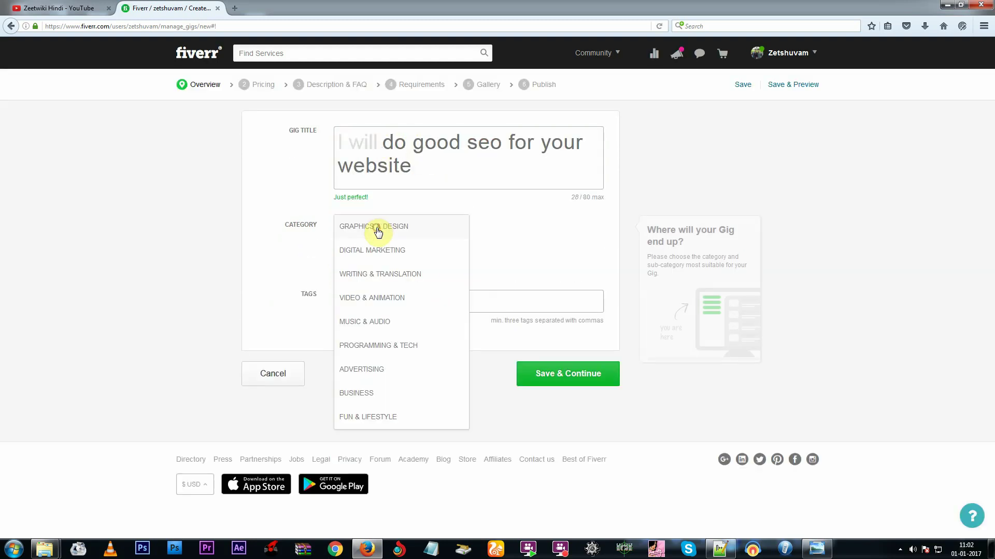
left_click(378, 228)
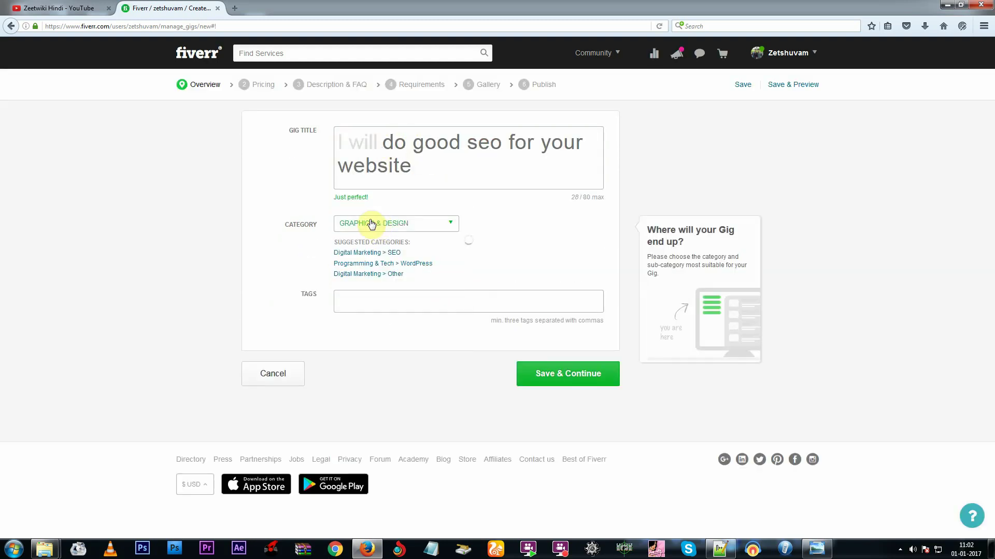
left_click(389, 252)
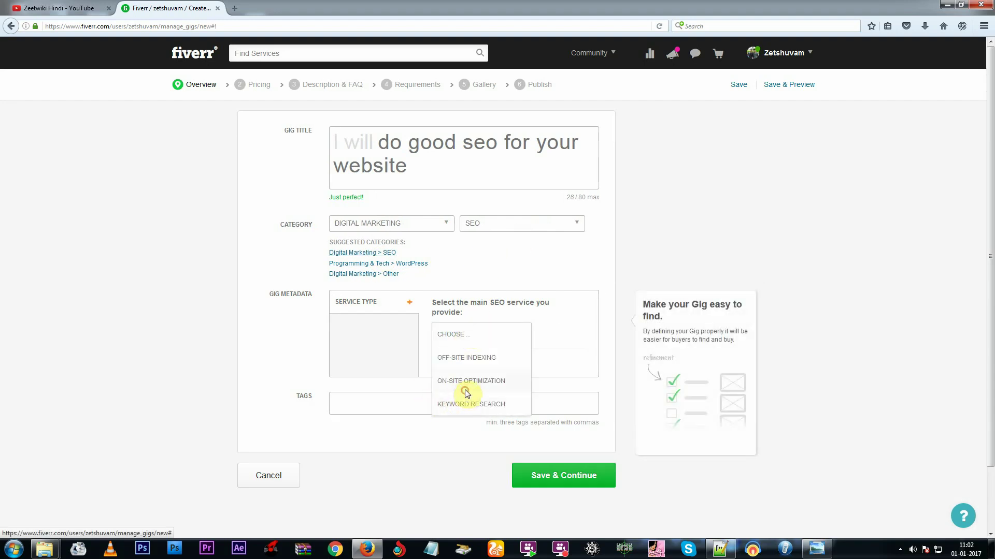
left_click(467, 383)
Enter "seo" in the empty tags field and add the suggested tag "seo service".
left_click(367, 409)
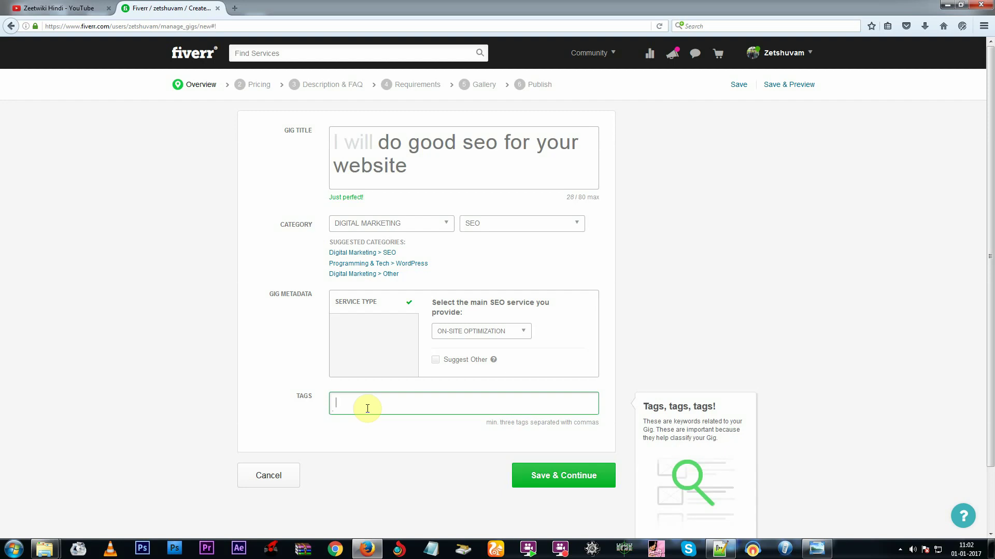
type("seo")
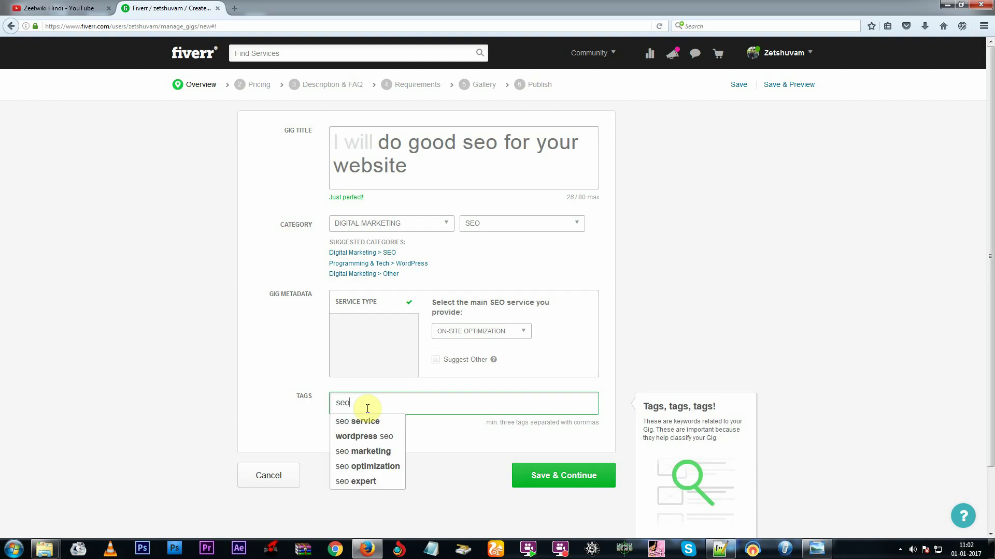
left_click(381, 420)
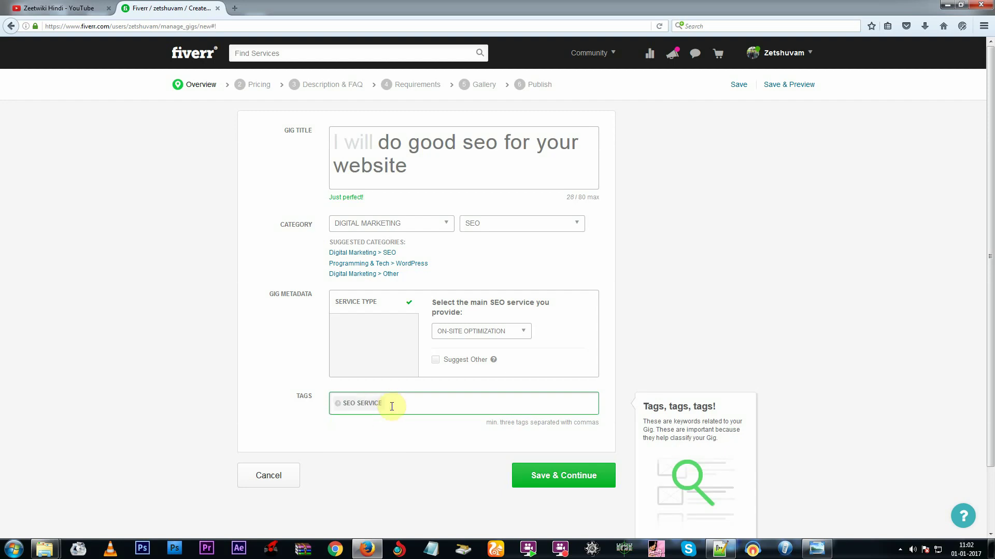
Add the suggested tags "wordpress seo" and "seo expert" and try to save the gig overview and continue.
type("seo")
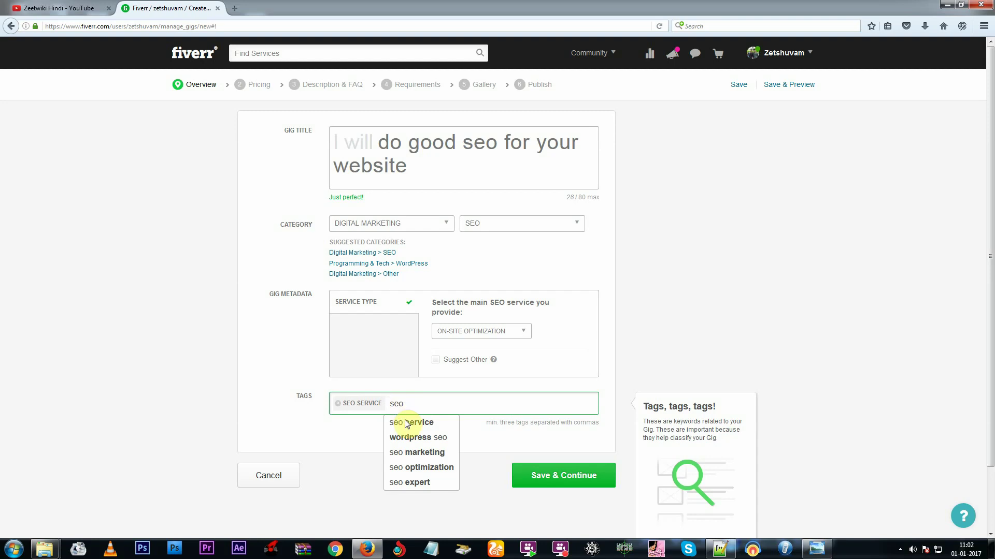
left_click(409, 437)
type("seo")
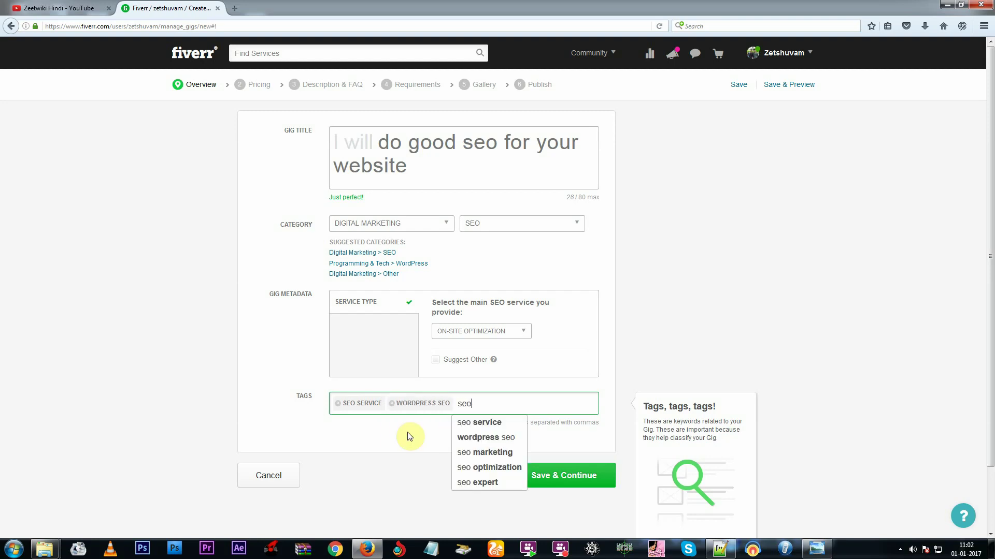
left_click(474, 482)
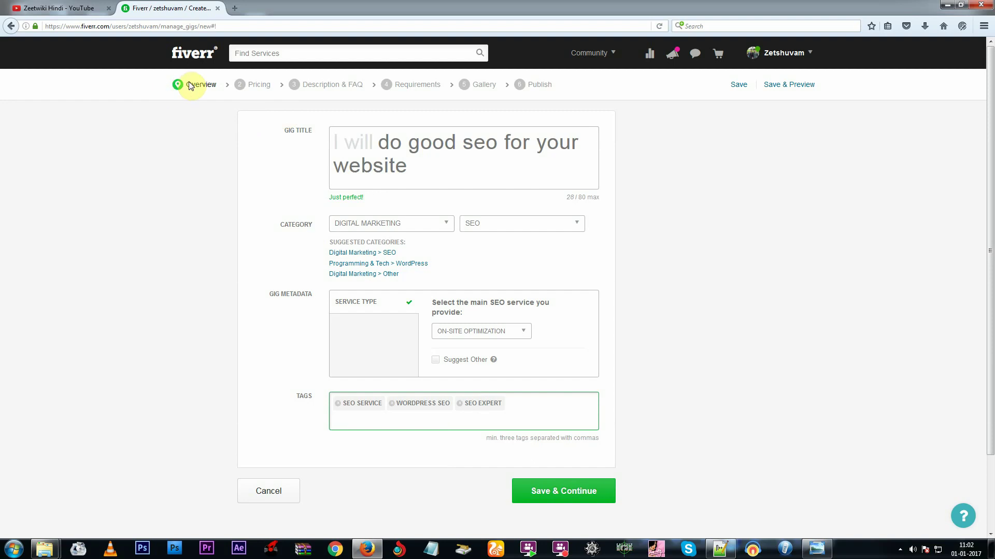
left_click(560, 497)
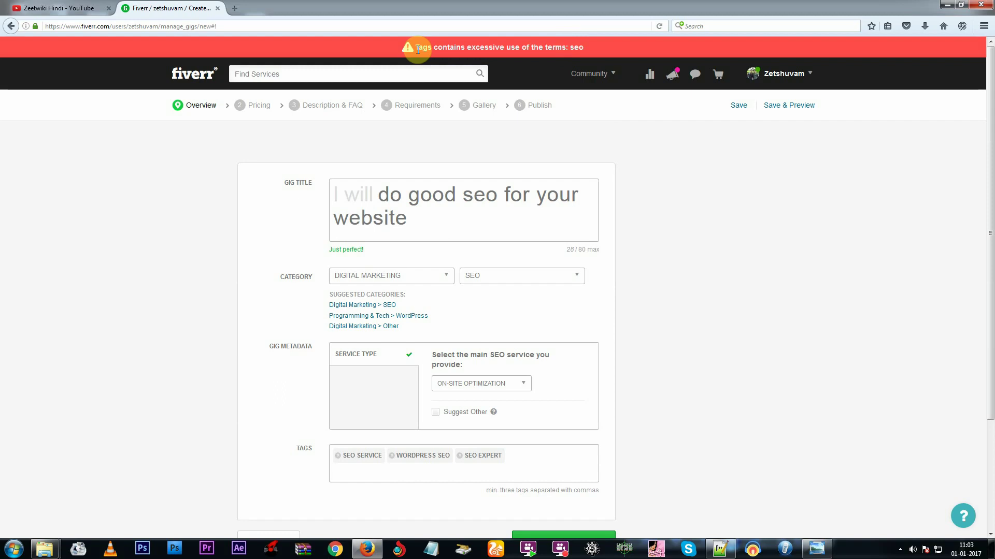
Remove the tags "wordpress seo" and "seo expert" from the gig.
left_click_drag(416, 47, 591, 51)
mouse_move(410, 456)
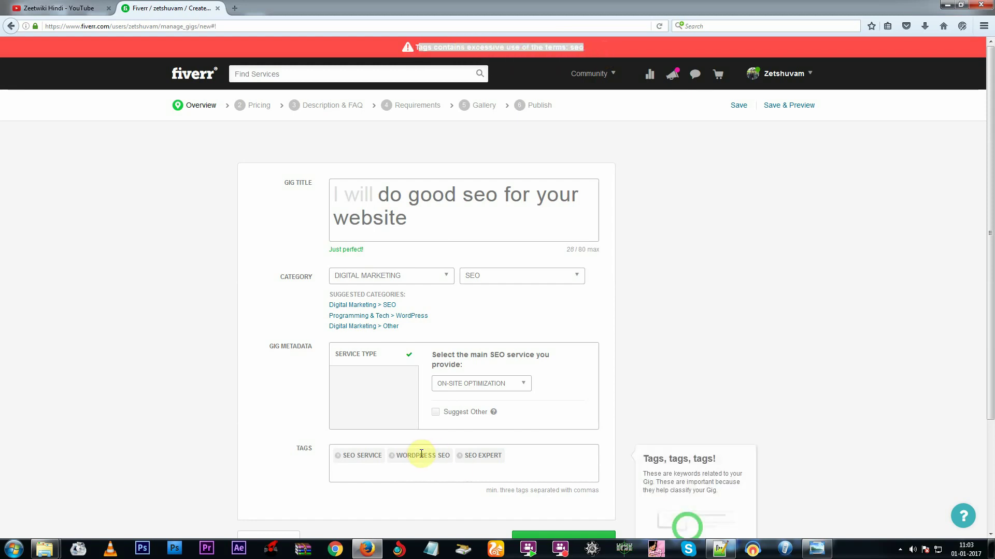
left_click(392, 456)
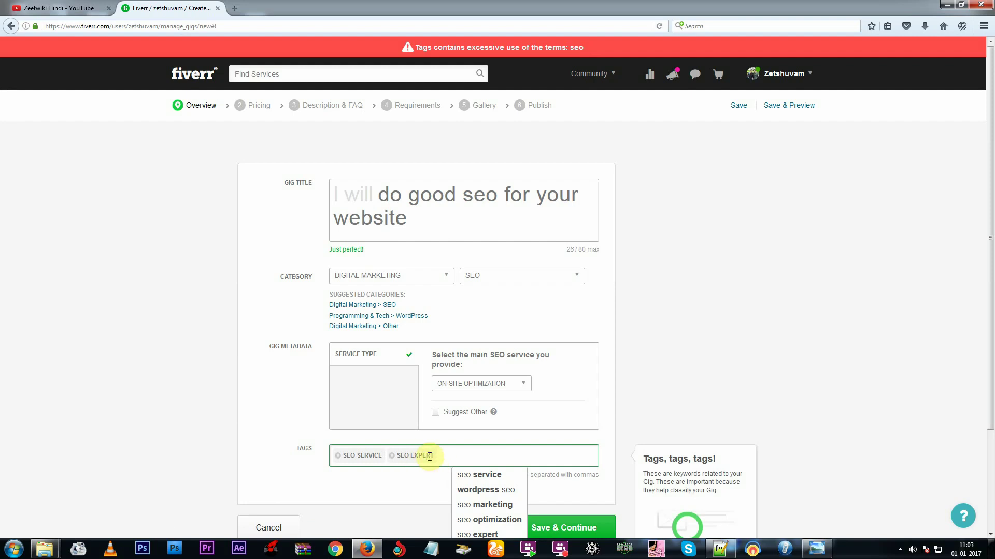
left_click(391, 456)
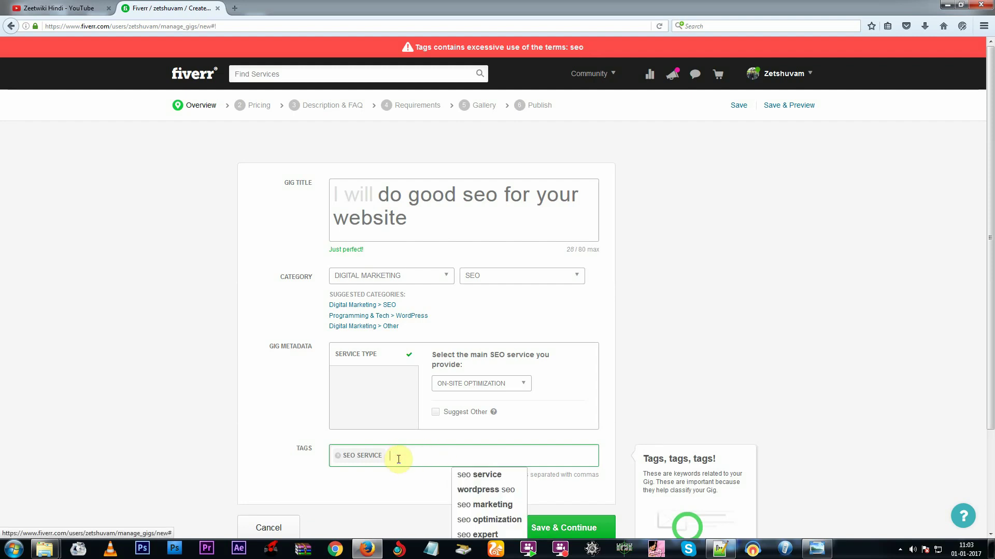
Add the suggested tags "search engine" and "website optimization", and save the overview to continue to pricing.
scroll(403, 450, "down", 2)
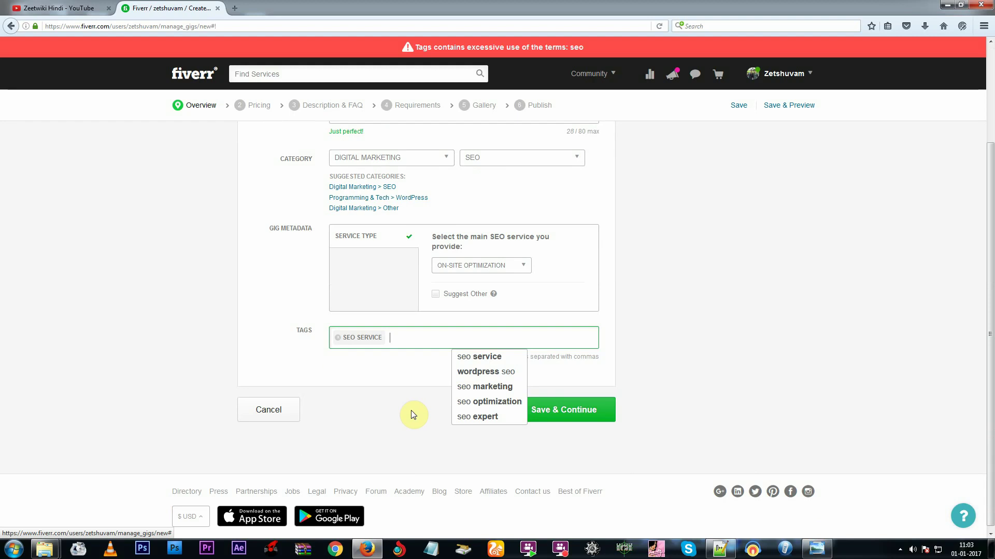
type("se")
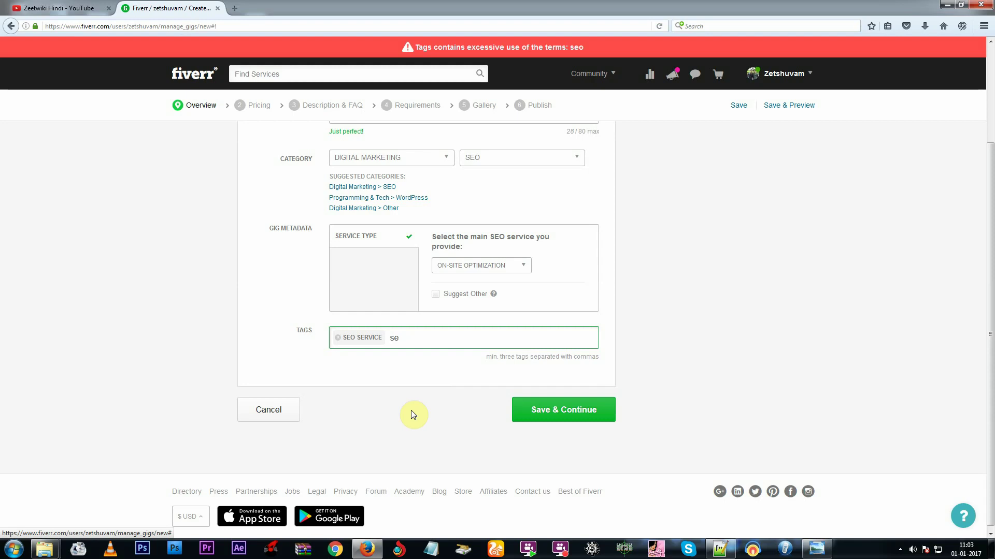
type("arch en")
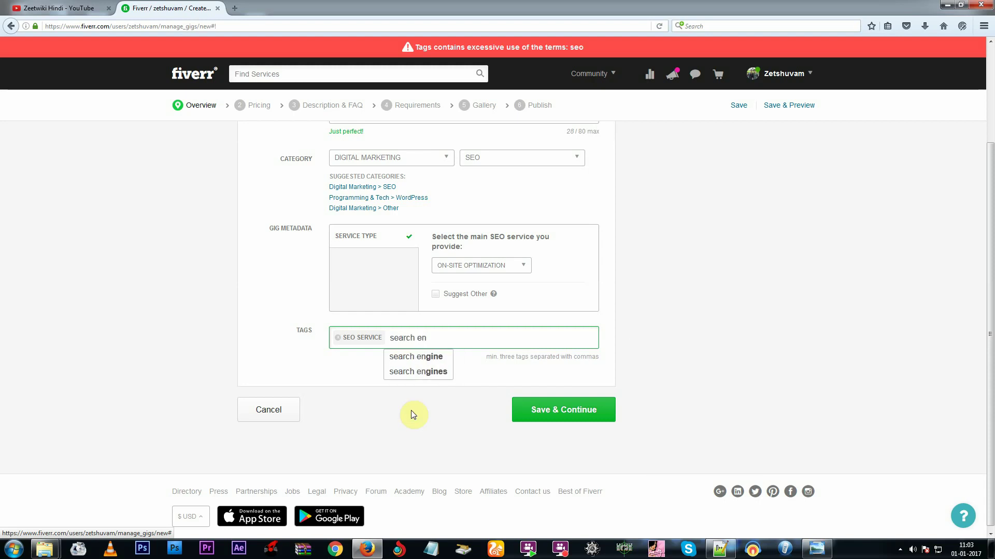
left_click(415, 356)
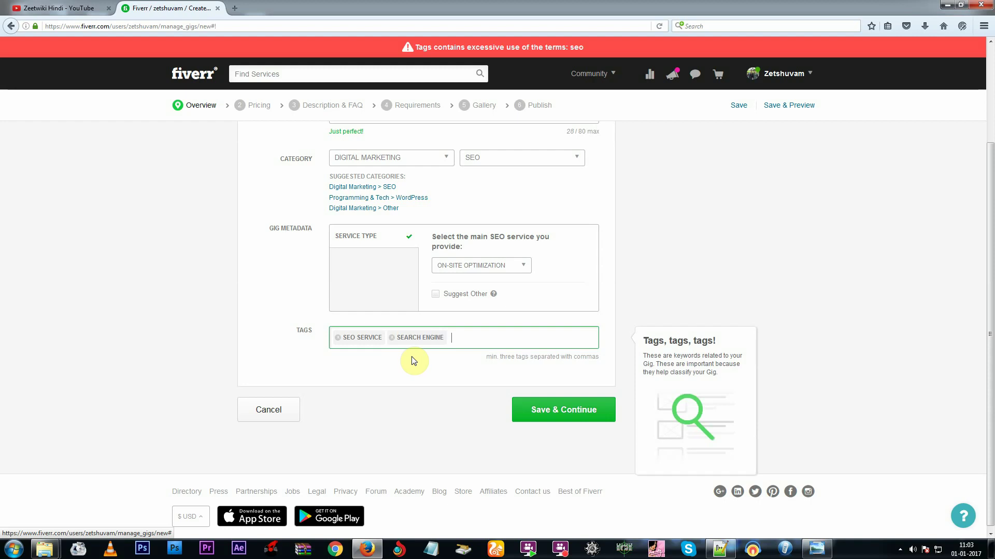
type("site ")
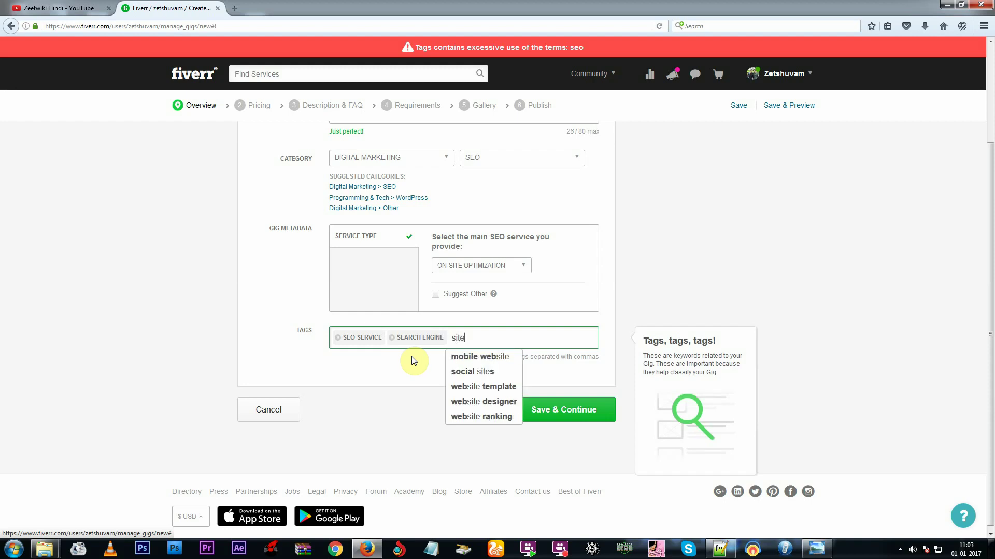
type("op")
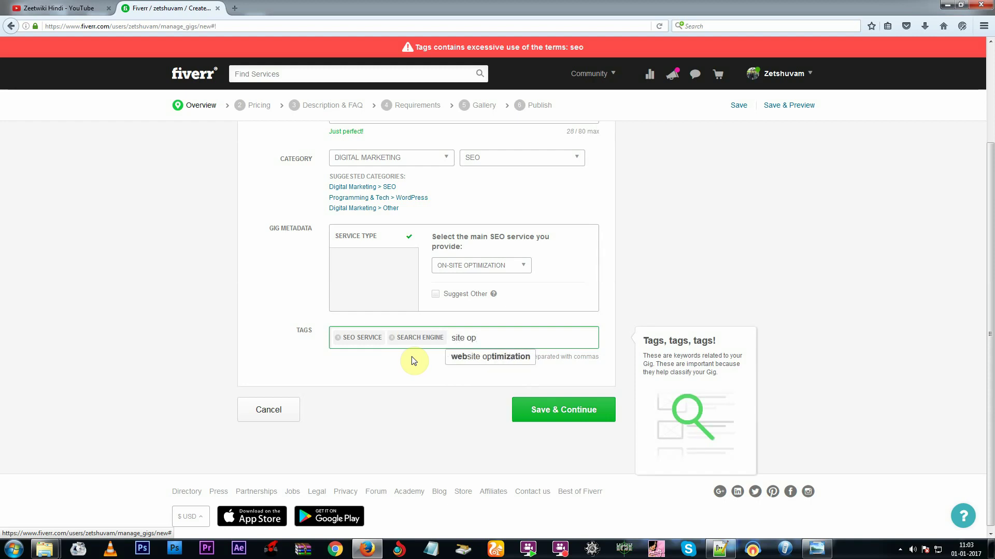
left_click(474, 360)
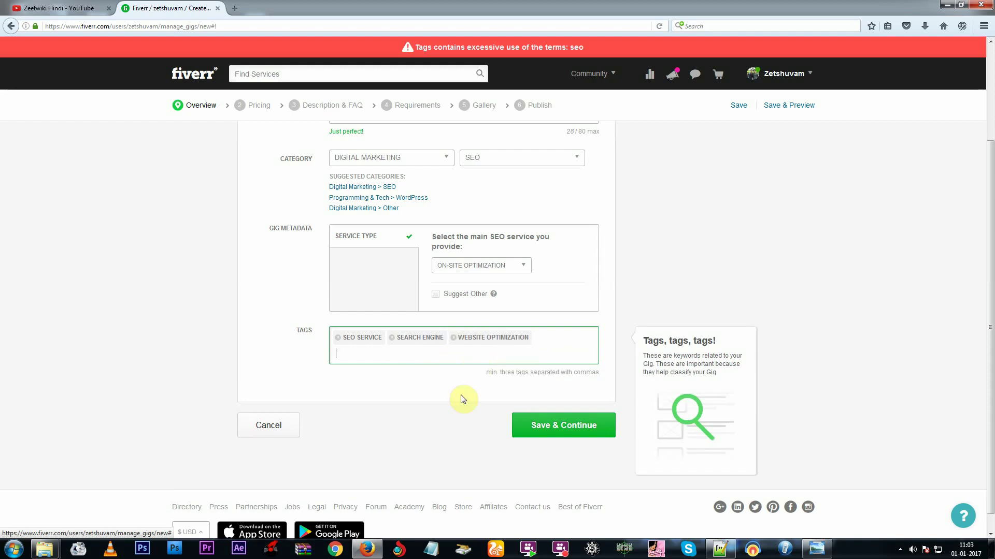
left_click(584, 436)
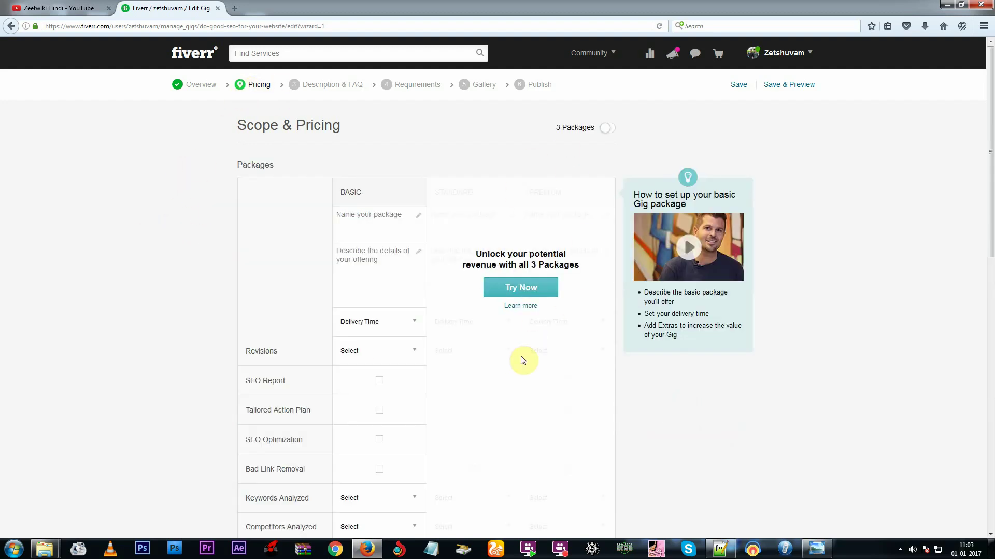
left_click(609, 134)
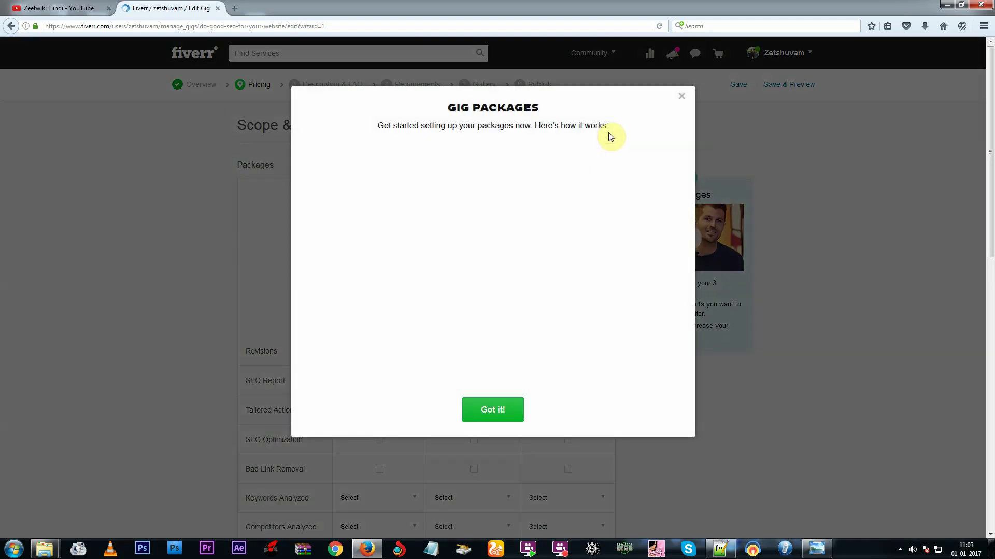
left_click(683, 98)
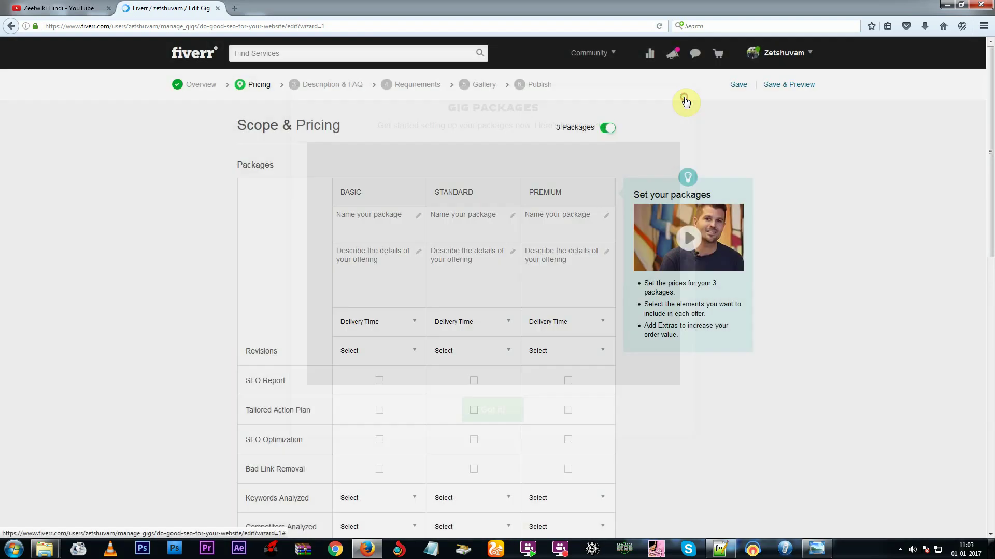
left_click(607, 129)
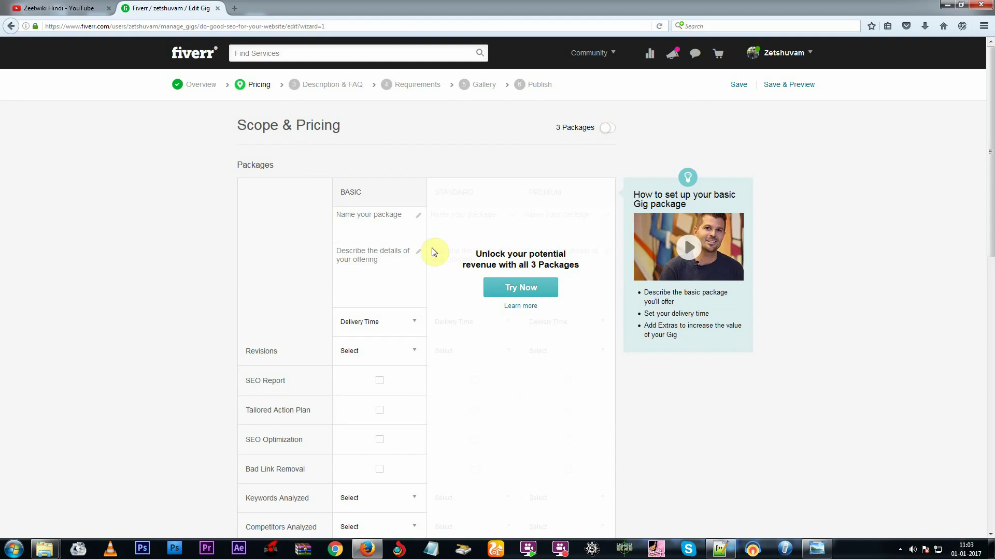
Name the Basic package "all in one".
left_click(369, 229)
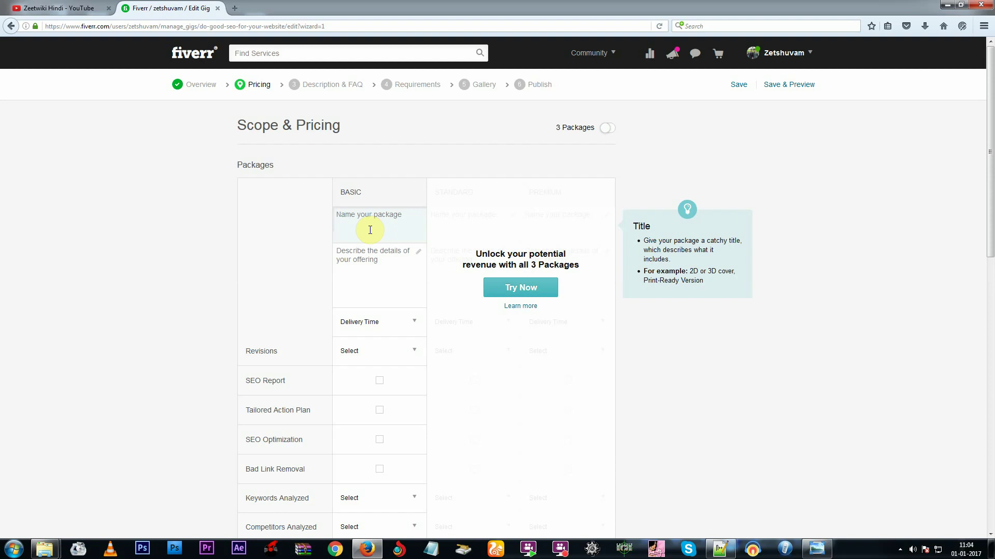
type("sl")
type("l in one")
left_click(336, 217)
key("BackSpace")
type("a")
Describe the Basic package's offering as "in this package i will do seo for your website".
left_click(346, 252)
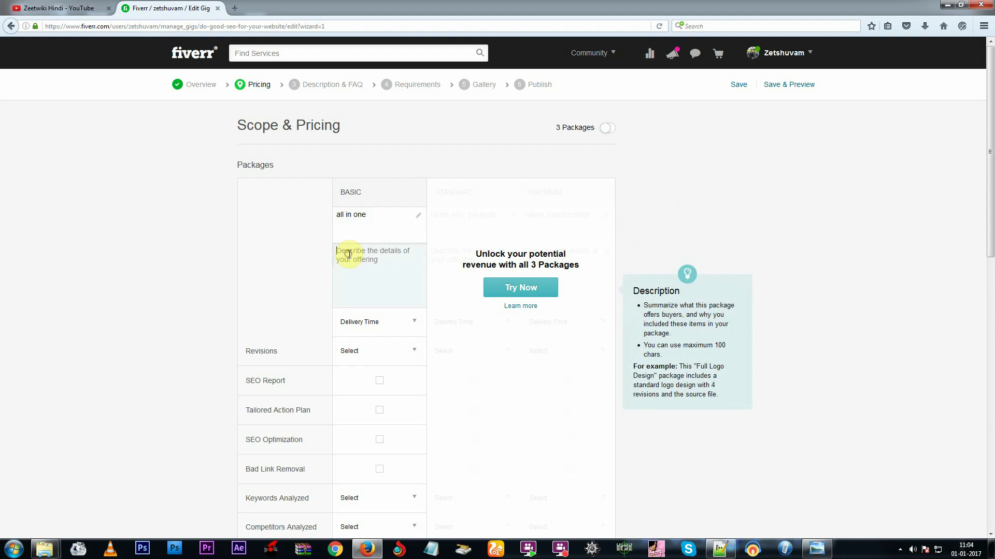
type("i")
key("BackSpace")
key("BackSpace")
key("BackSpace")
key("BackSpace")
key("BackSpace")
key("BackSpace")
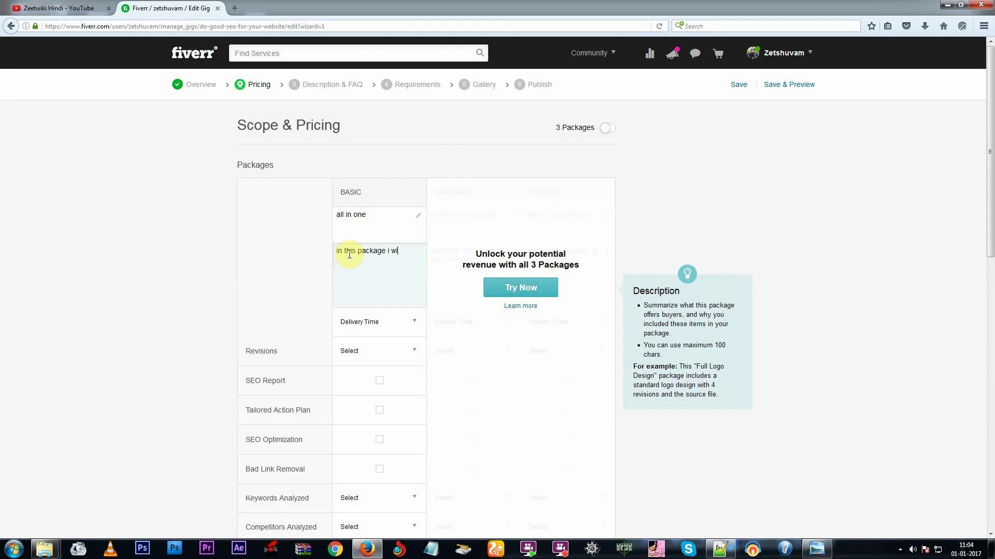
type("do seo for your website")
Set the Basic package to 3 Days Delivery with 1 revision.
scroll(311, 233, "down", 5)
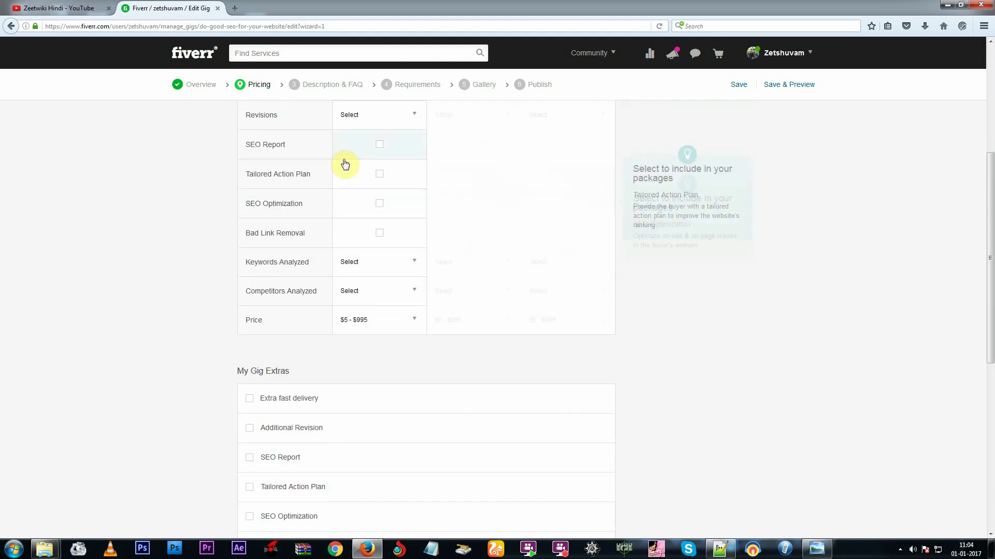
scroll(313, 228, "up", 5)
left_click(366, 335)
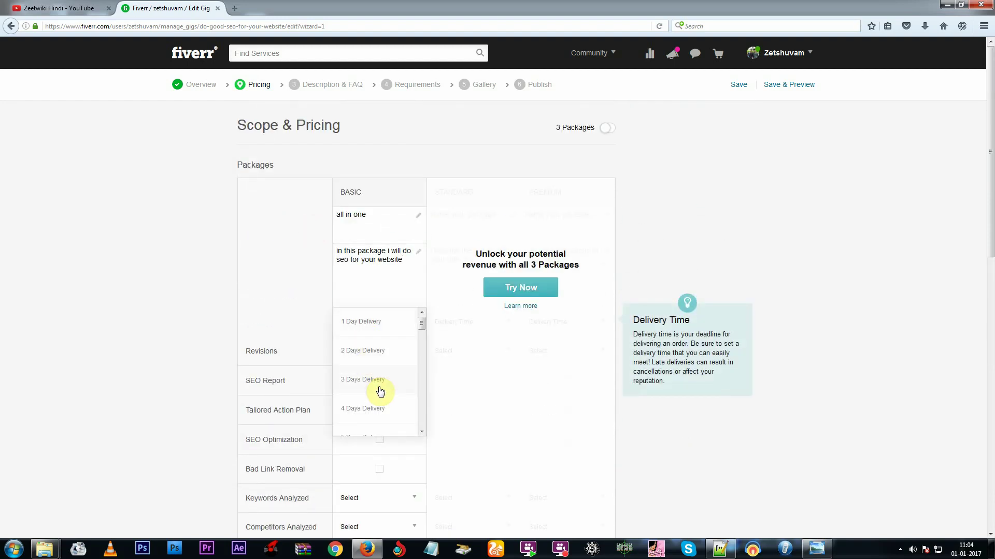
left_click(380, 386)
scroll(288, 378, "down", 1)
scroll(267, 324, "down", 1)
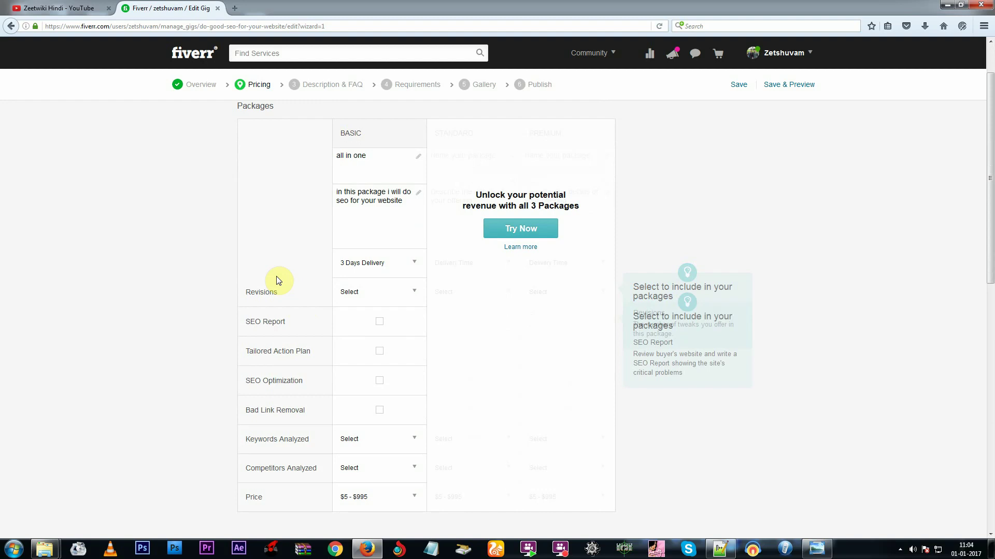
left_click(378, 294)
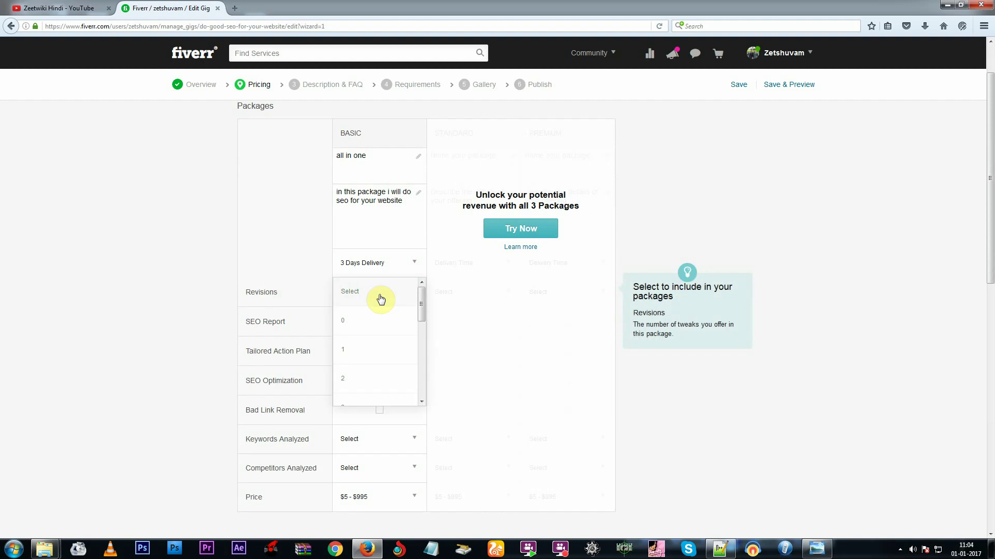
left_click(373, 348)
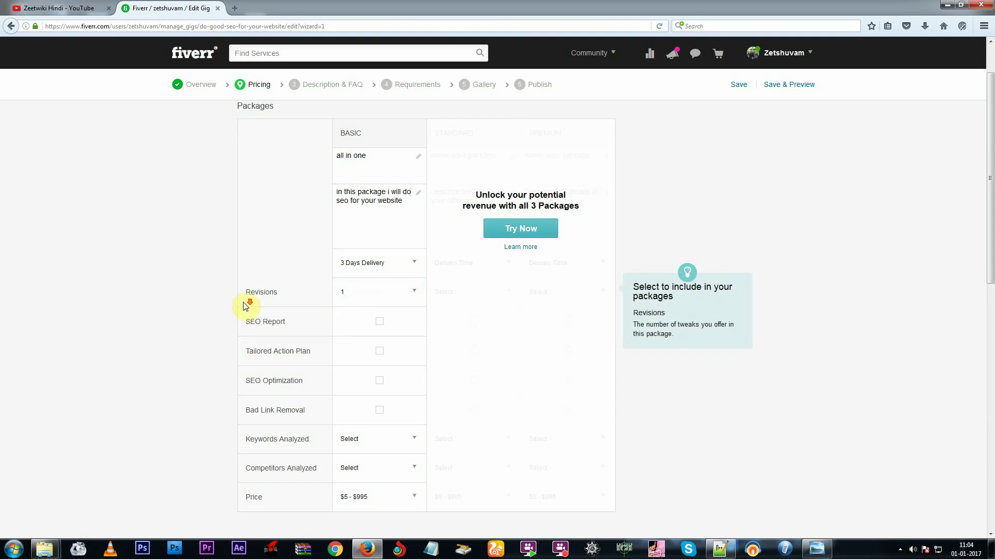
Set the Basic package's price to $5.
scroll(222, 316, "down", 3)
left_click(373, 324)
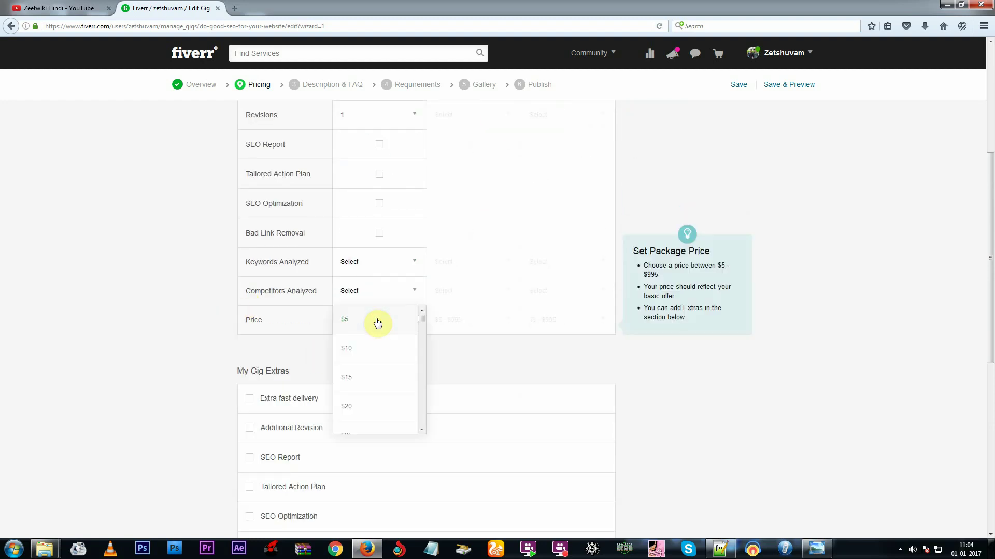
left_click(375, 322)
scroll(296, 320, "up", 4)
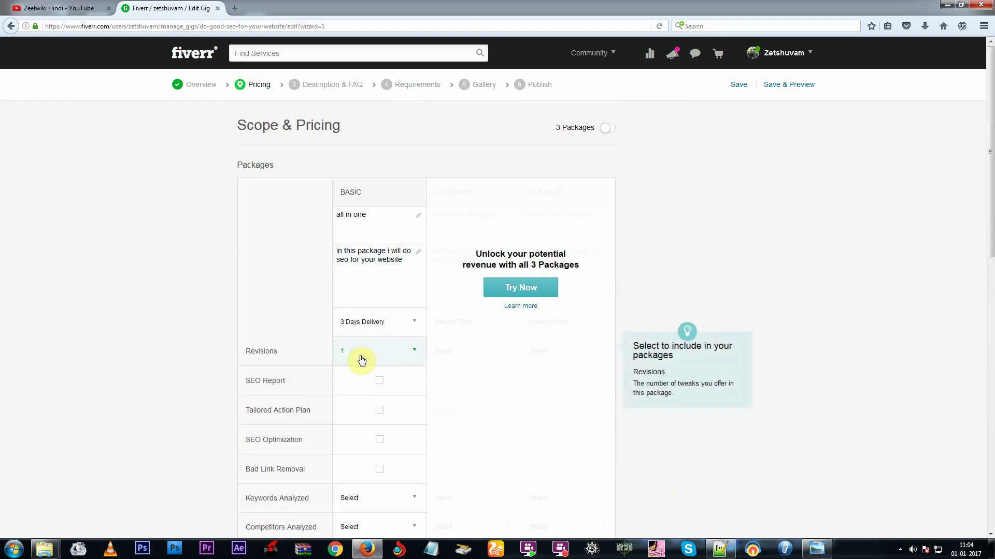
Include SEO Optimization in the Basic package.
scroll(231, 323, "down", 1)
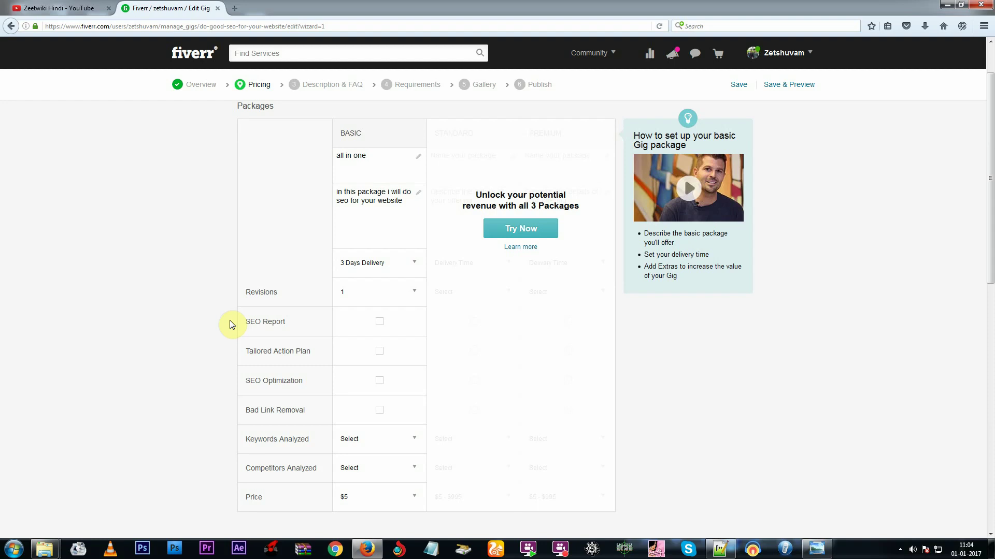
scroll(360, 295, "down", 2)
left_click(380, 262)
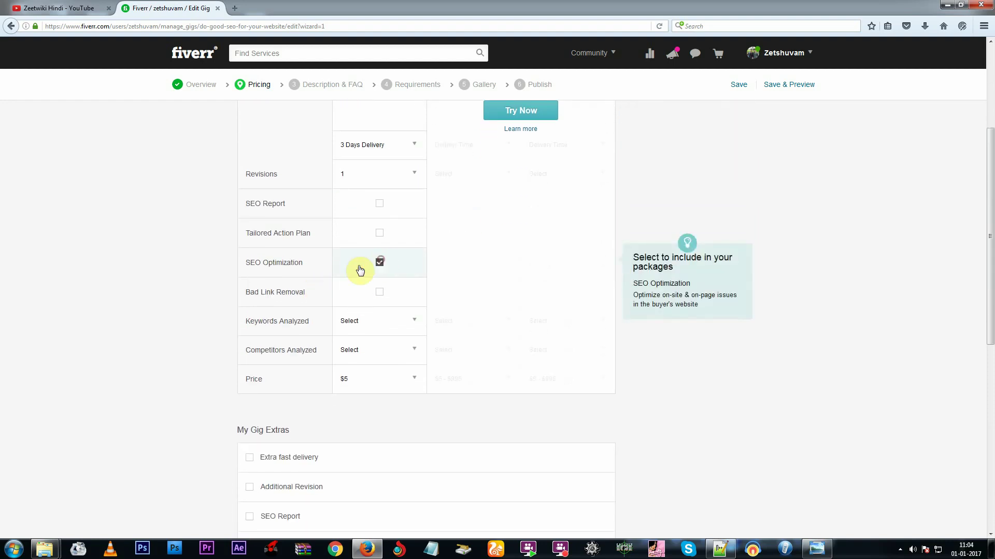
double_click(262, 262)
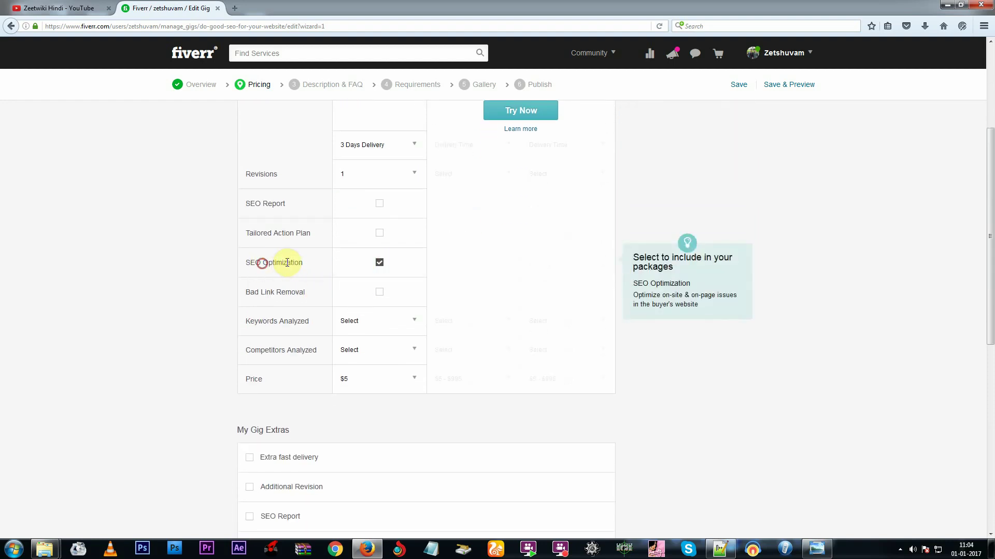
left_click(239, 279)
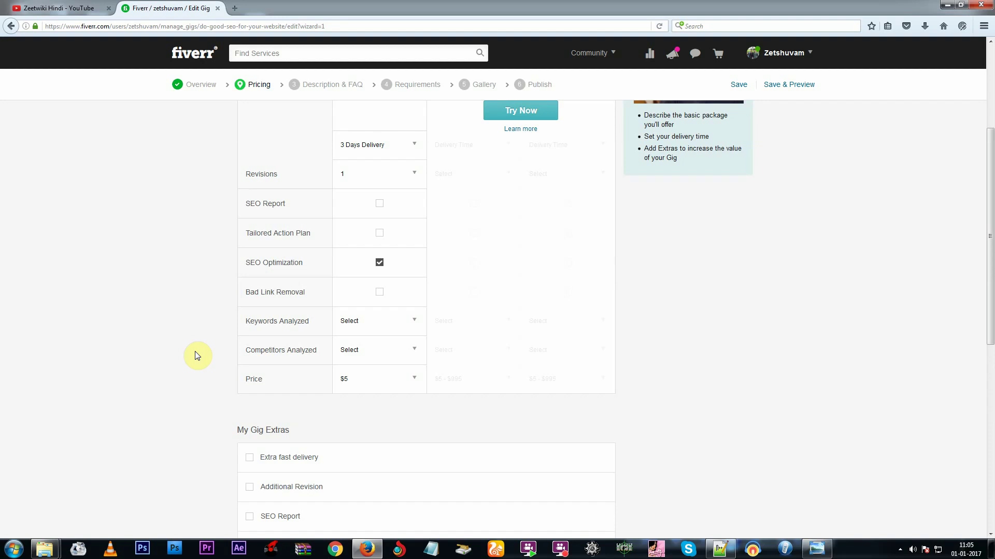
Set the Basic package's price to $10.
scroll(195, 355, "down", 1)
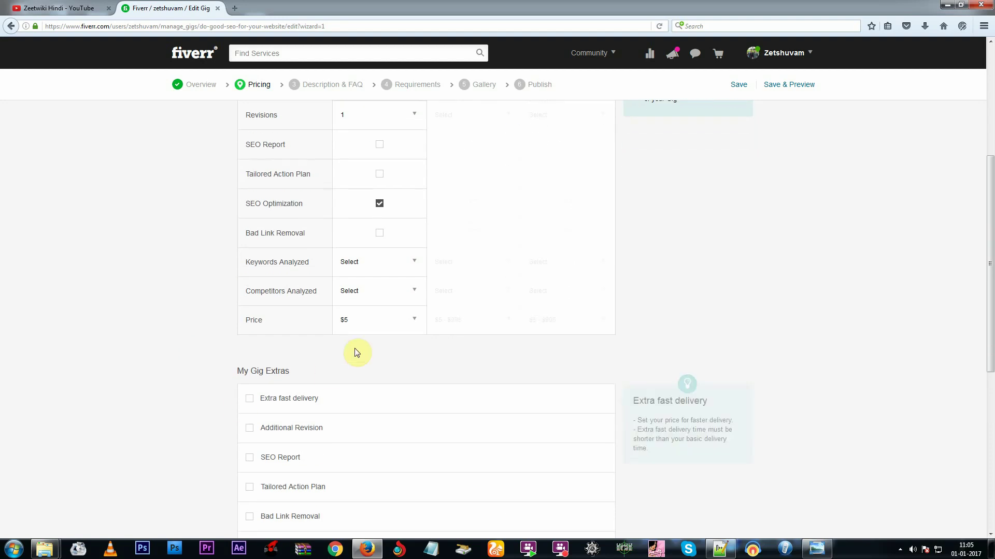
left_click(369, 322)
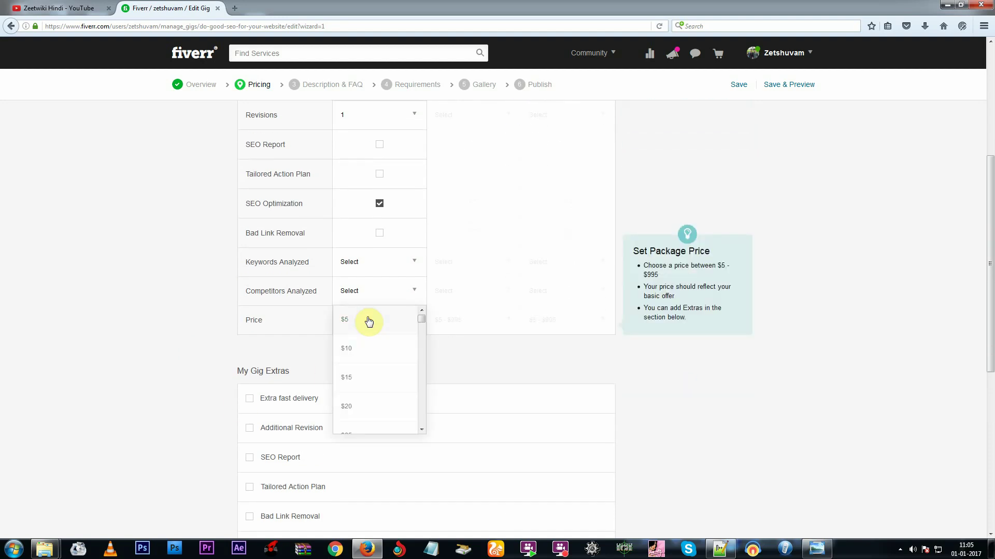
scroll(373, 363, "down", 1)
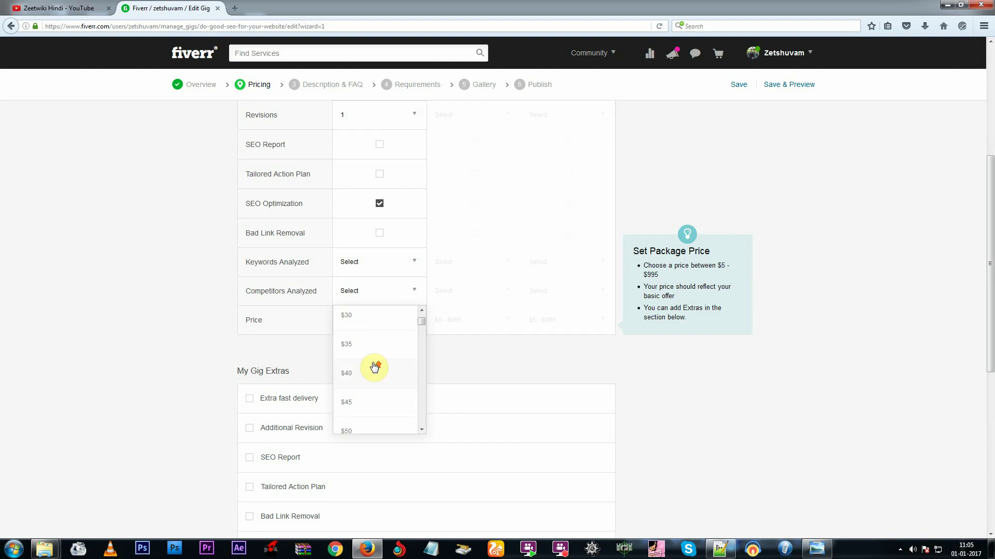
scroll(374, 366, "up", 1)
left_click(369, 361)
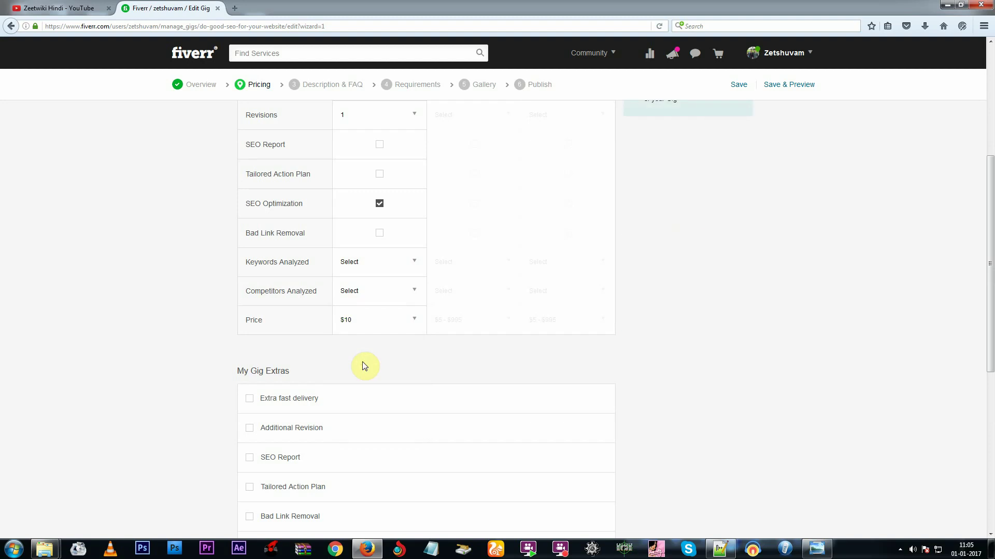
scroll(365, 365, "up", 1)
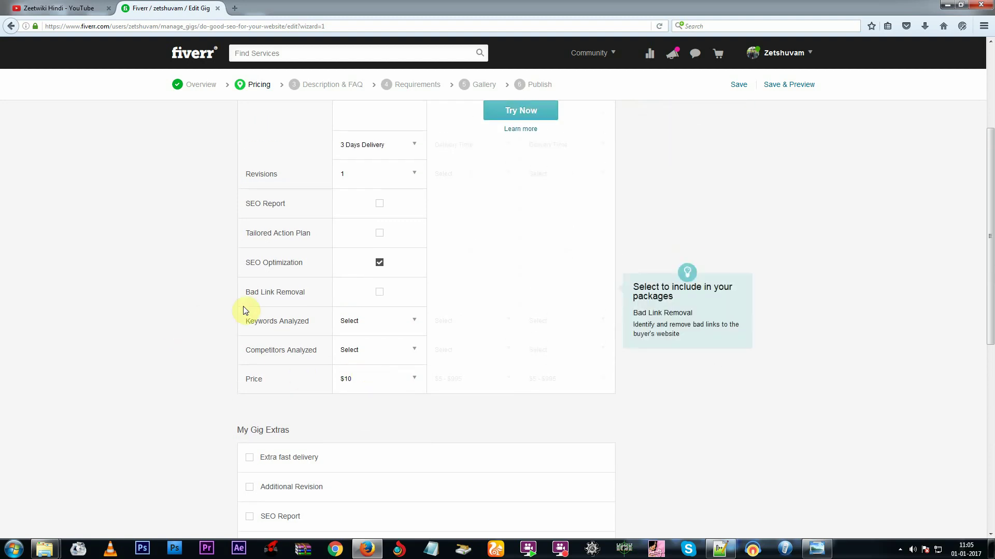
Save the pricing to continue to the description section, and go back to Scope & Pricing.
scroll(246, 310, "down", 8)
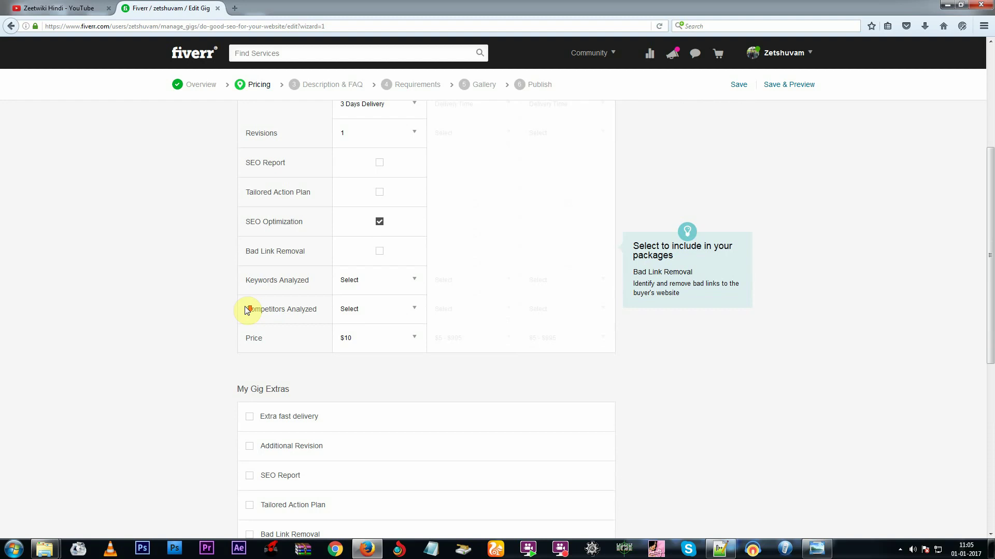
left_click(572, 403)
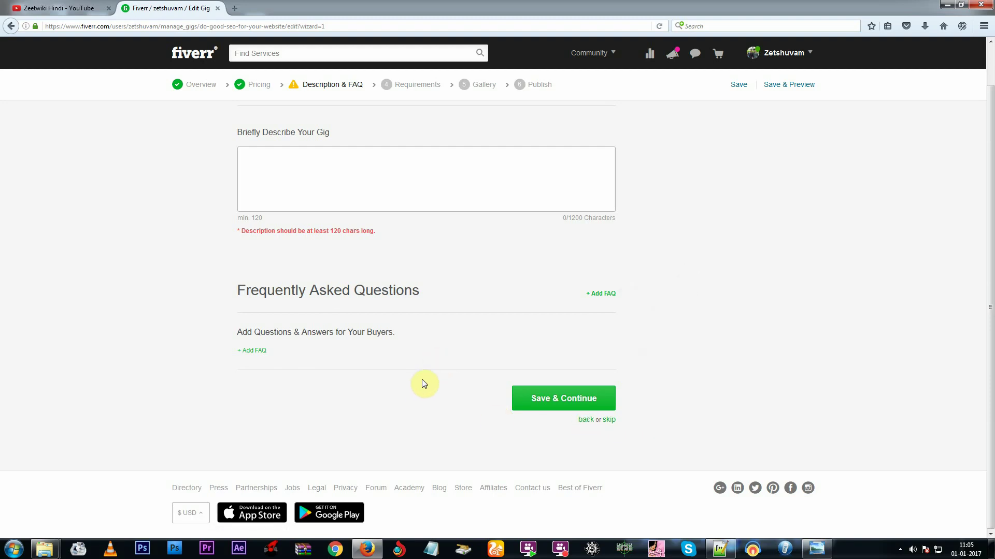
right_click(369, 288)
left_click(431, 297)
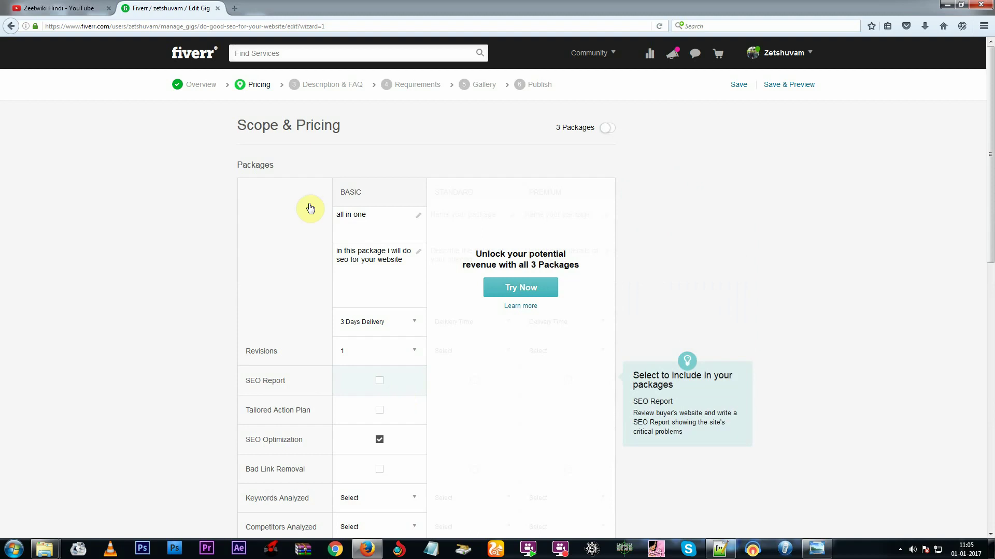
Offer an SEO Report gig extra for $5 with 2 additional days, and save the pricing to continue to the description.
scroll(311, 217, "down", 7)
scroll(326, 211, "up", 8)
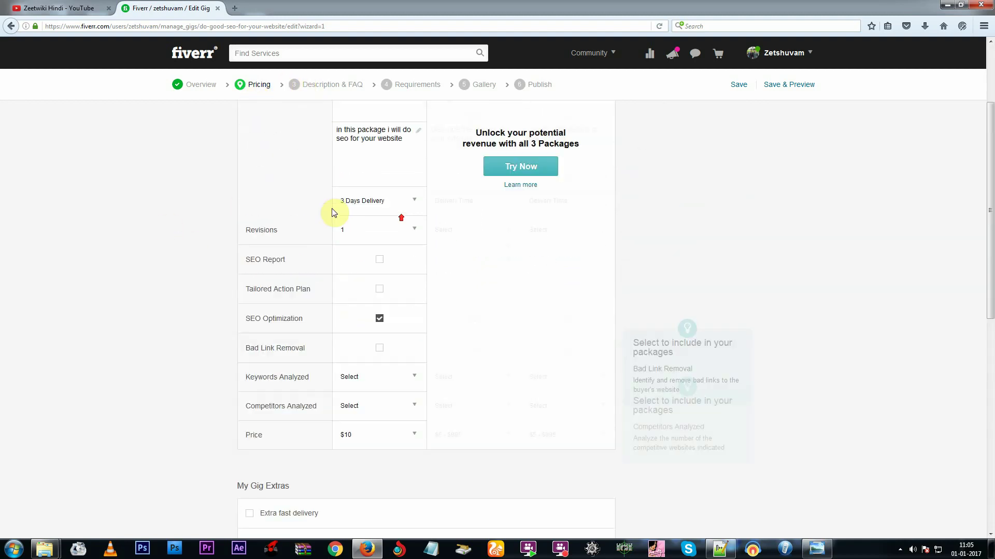
scroll(259, 297, "down", 4)
scroll(164, 313, "down", 5)
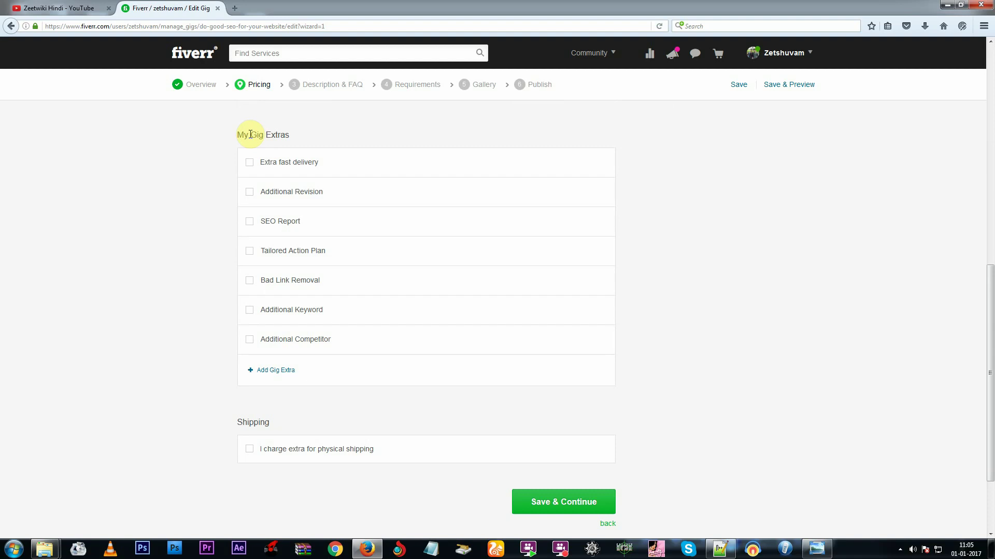
left_click(250, 222)
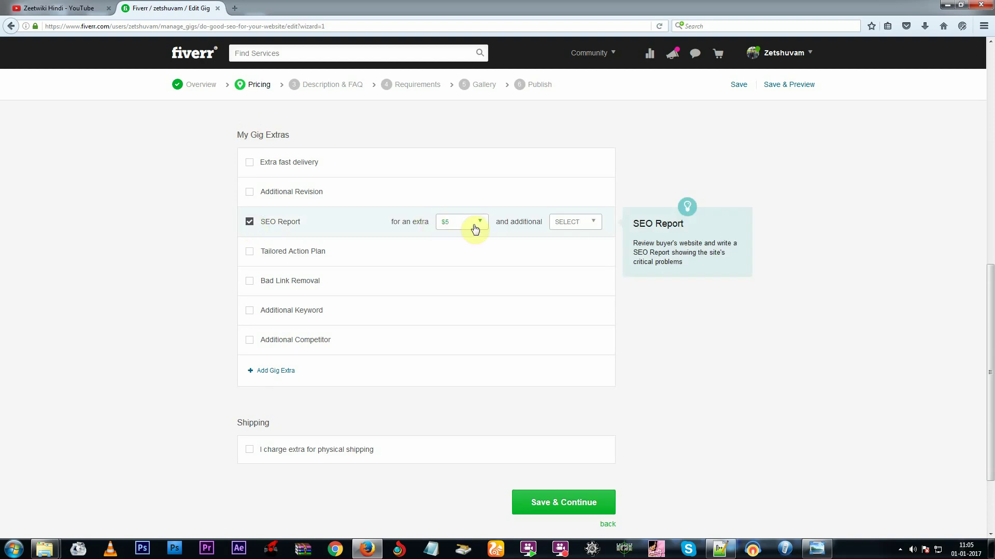
left_click(573, 228)
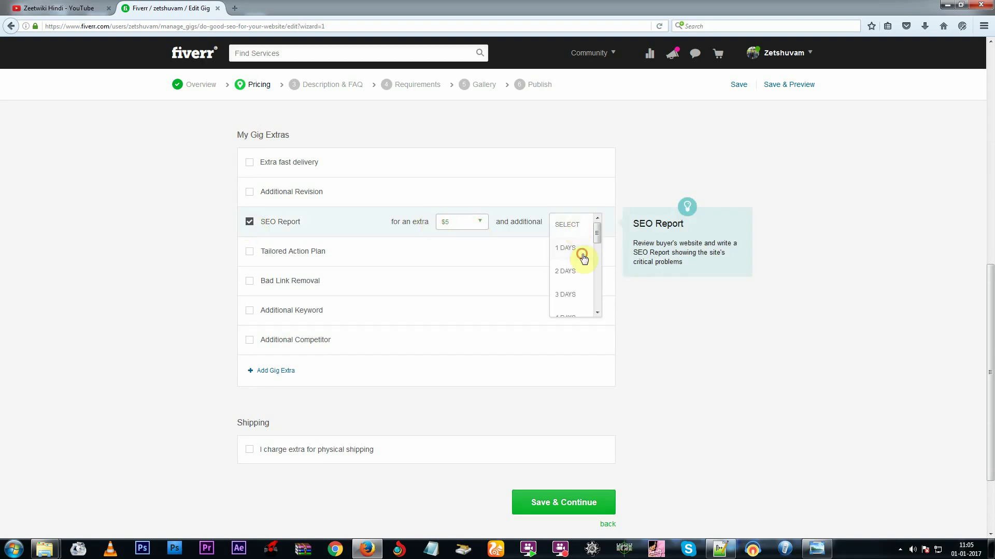
left_click(583, 256)
left_click(584, 229)
left_click(585, 231)
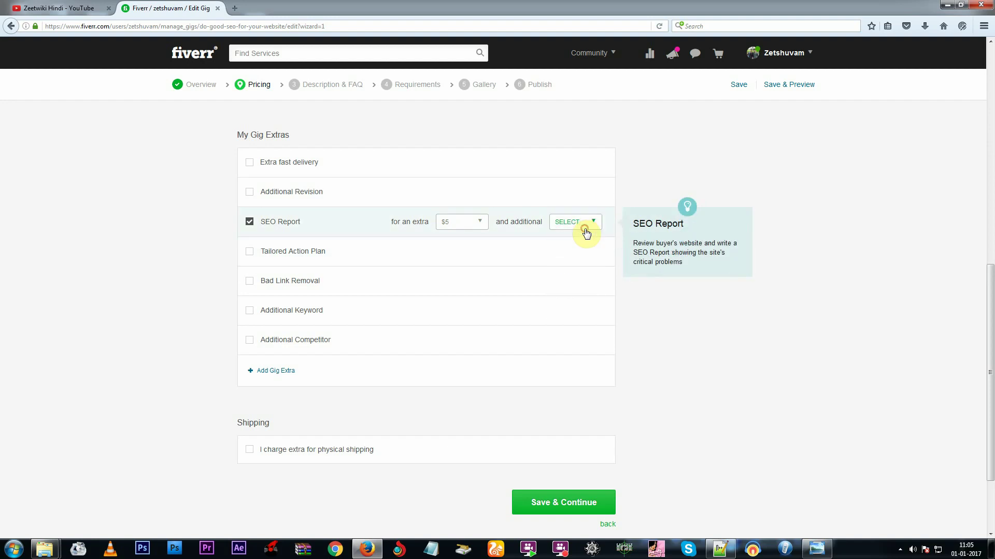
left_click(584, 231)
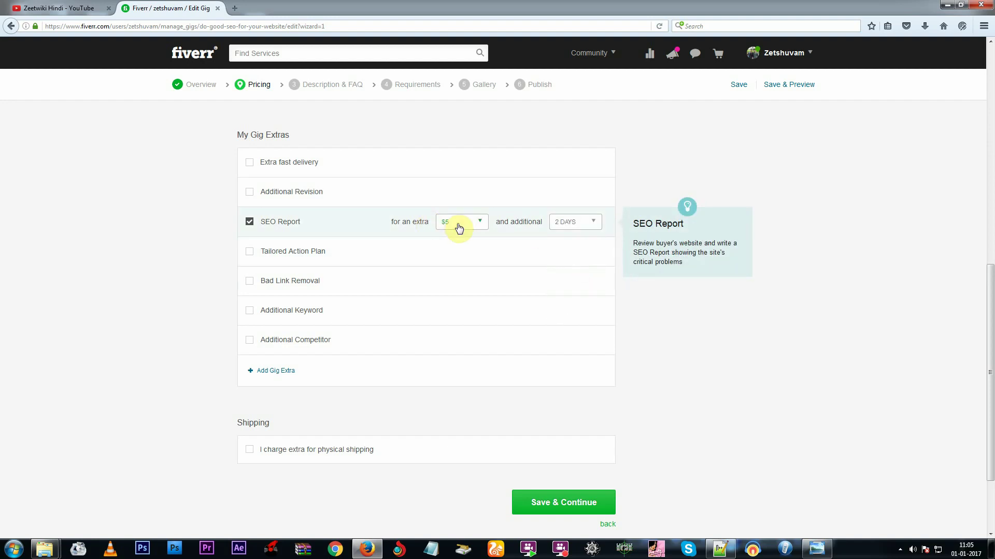
left_click(543, 497)
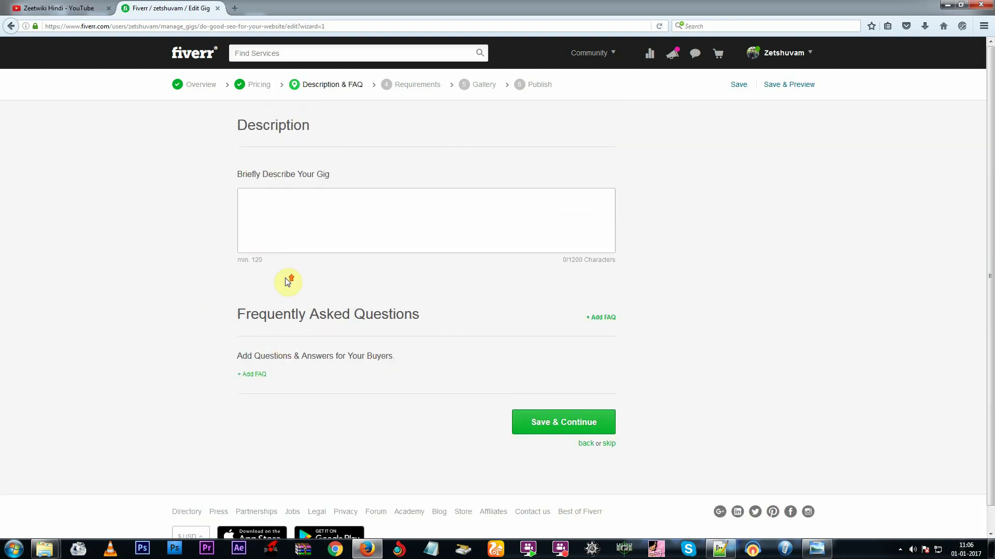
left_click(275, 201)
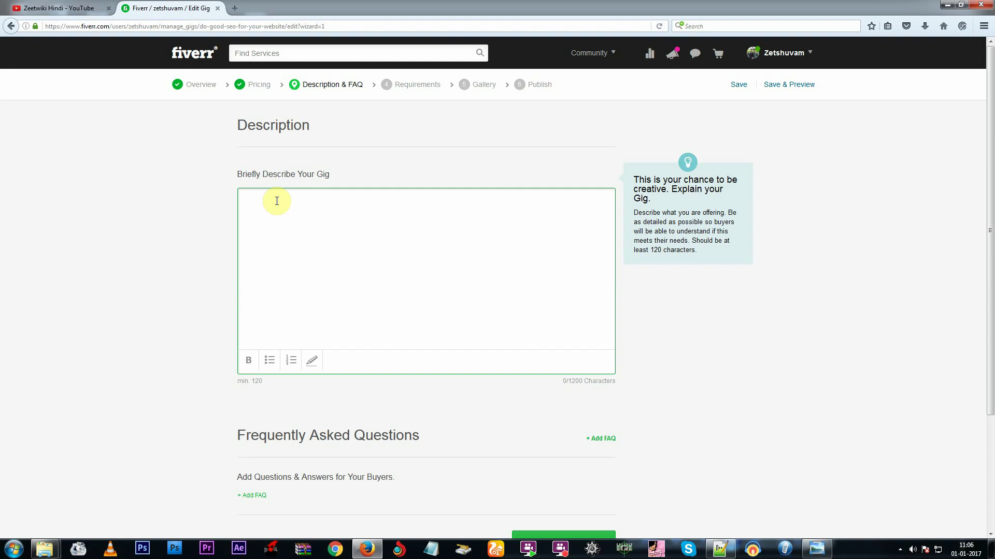
left_click(899, 549)
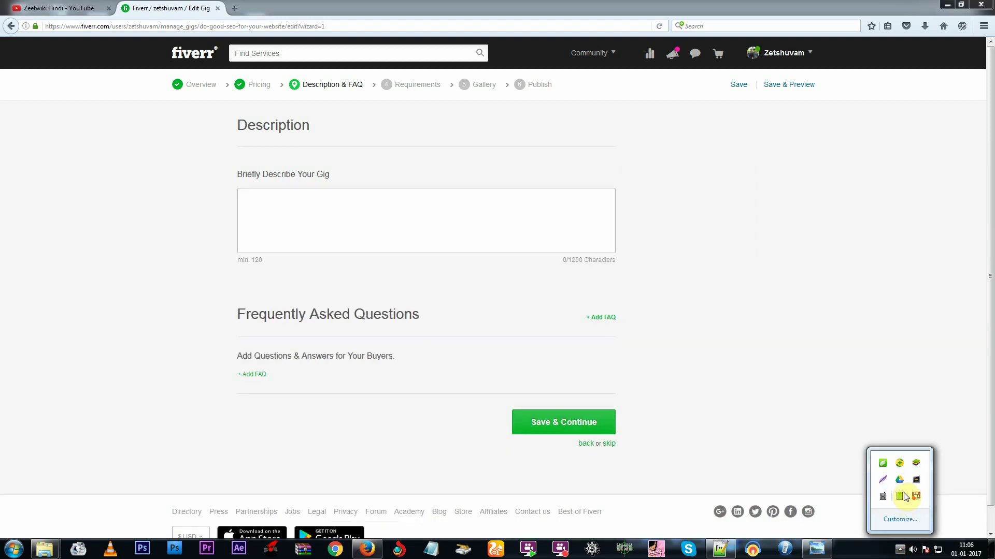
right_click(916, 499)
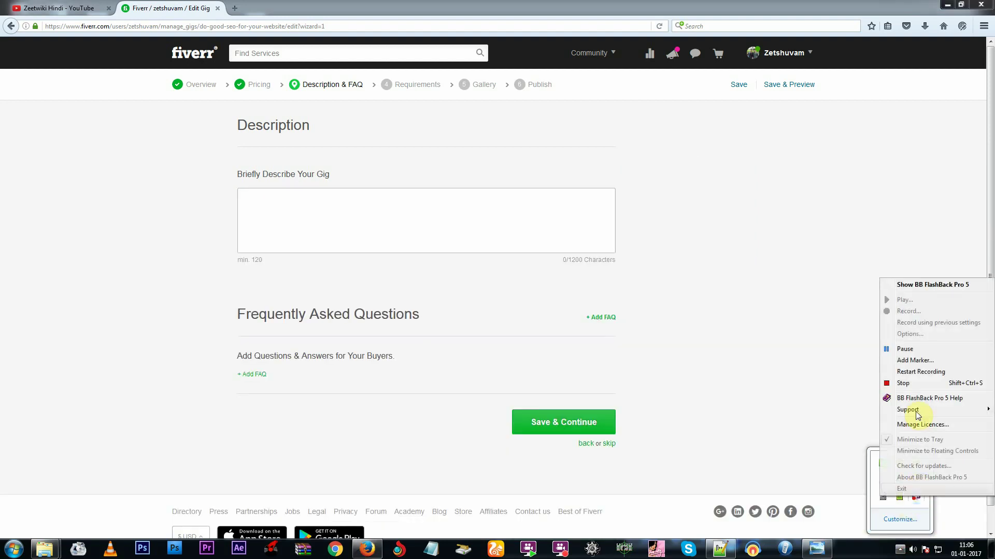
left_click(905, 350)
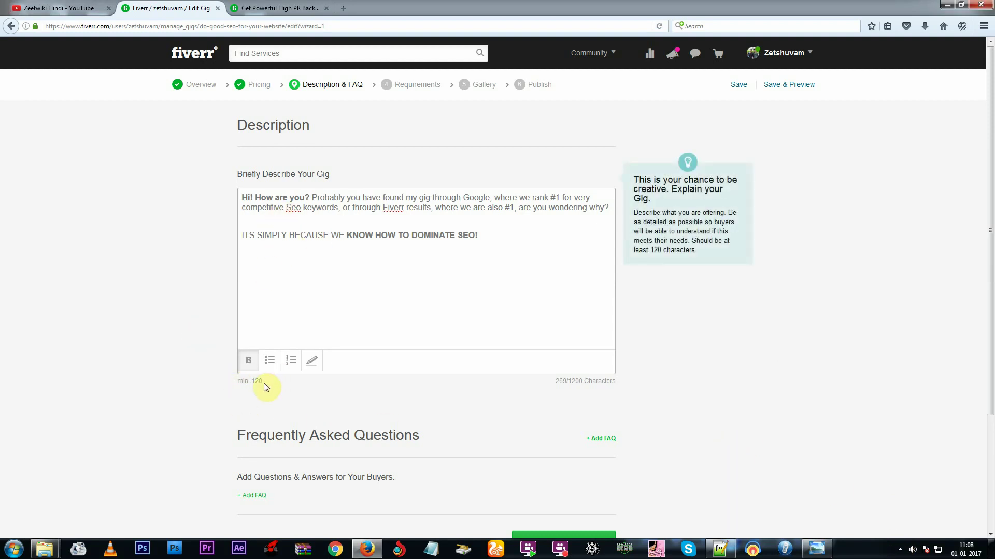
Save the gig description and continue to the buyer requirements.
scroll(266, 388, "down", 3)
left_click(552, 427)
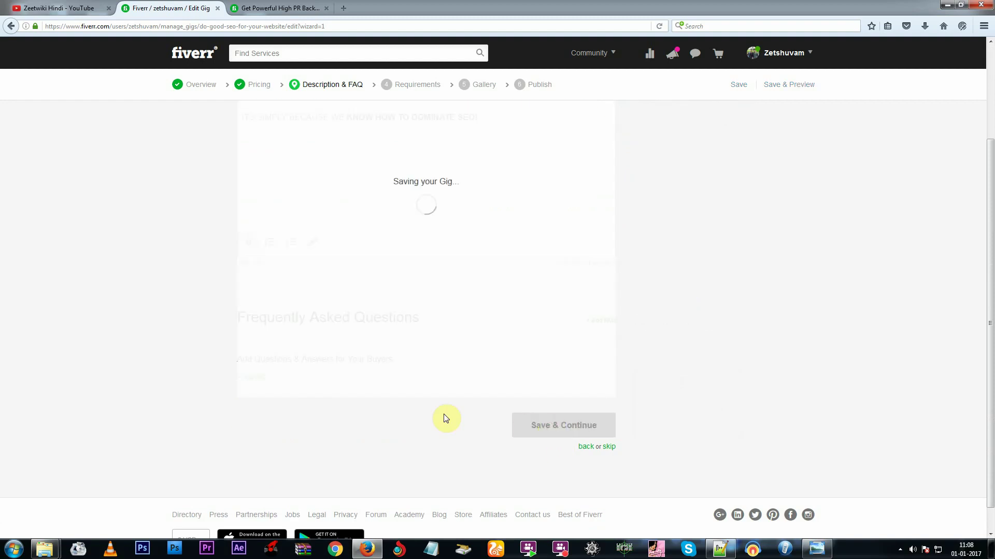
scroll(424, 409, "up", 3)
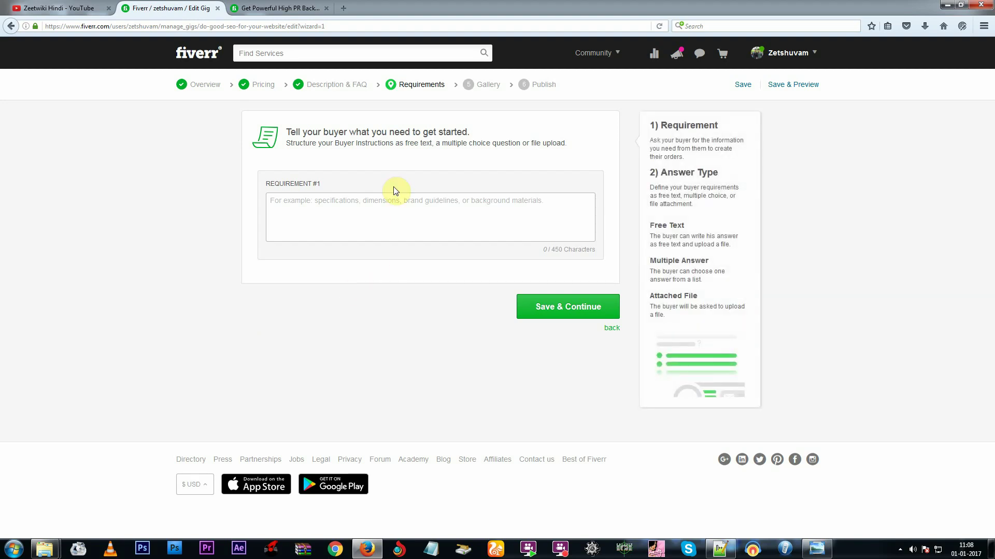
Add a first buyer requirement "Website Name" with Free Text as the answer type and a mandatory answer.
left_click(385, 222)
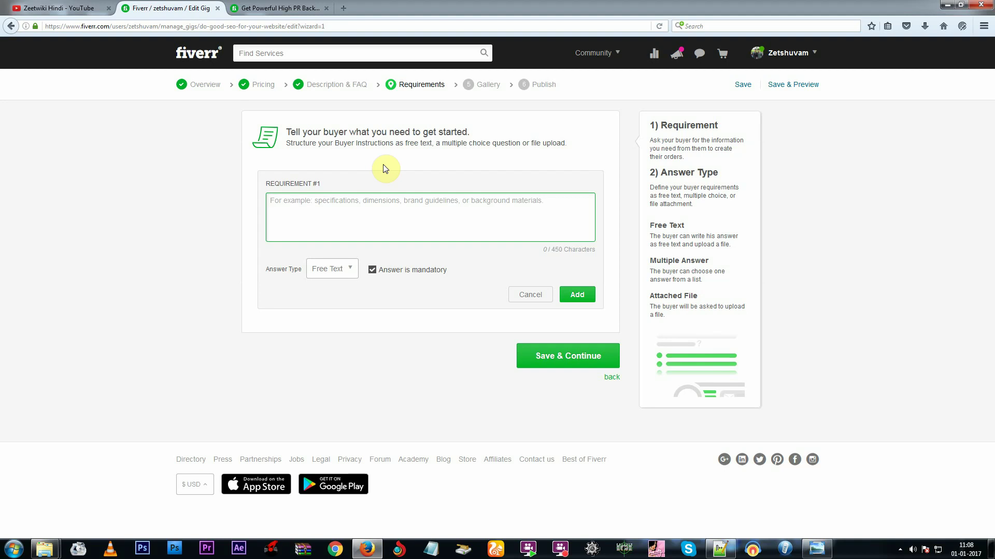
type("Website")
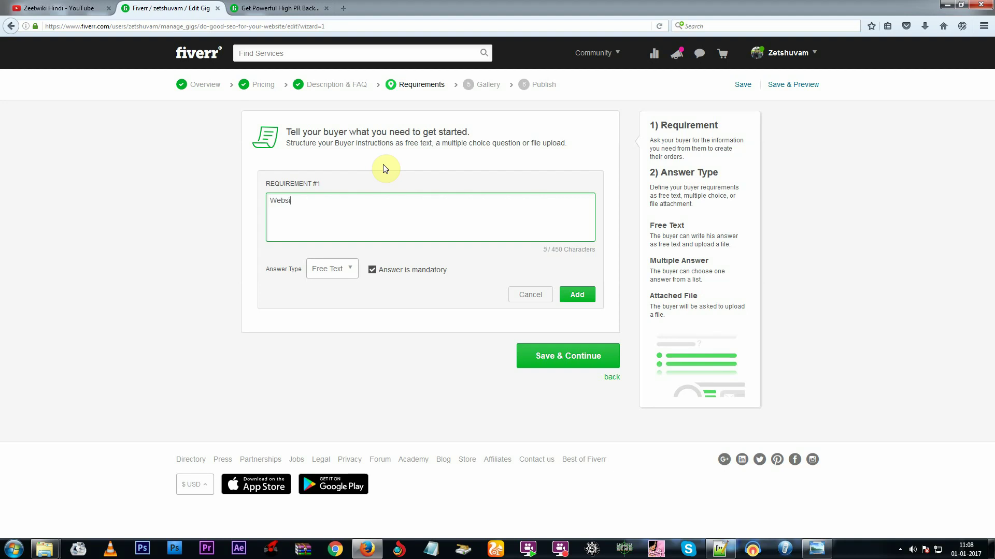
left_click(380, 272)
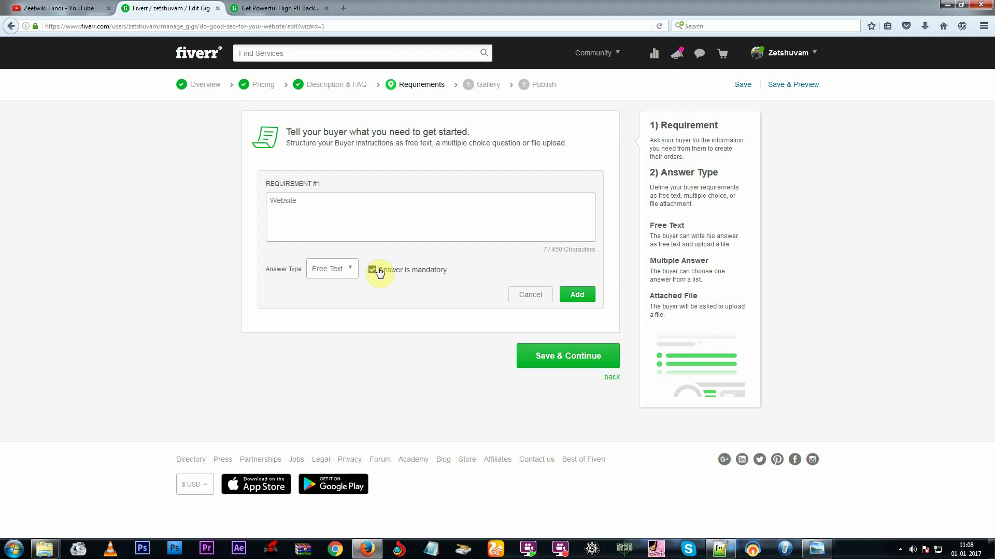
left_click(337, 279)
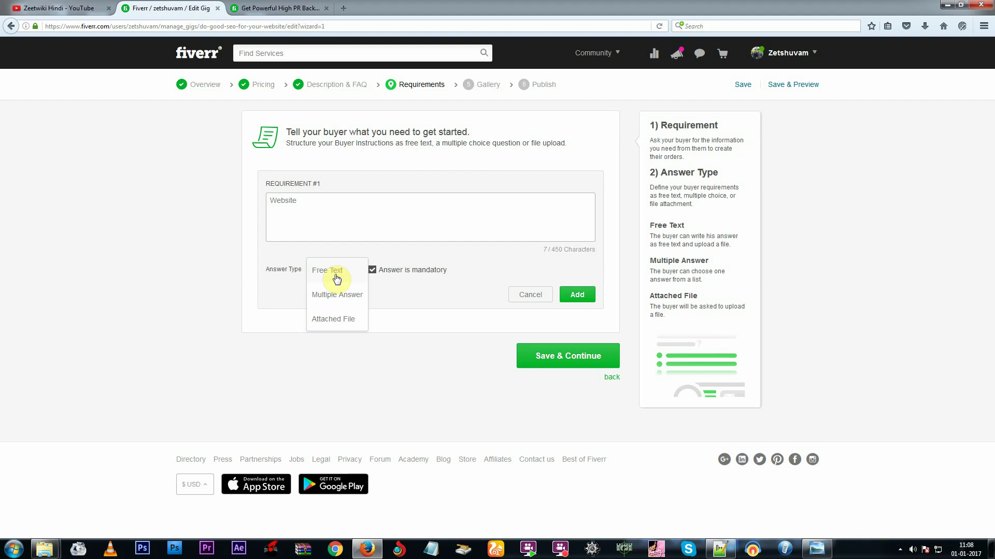
left_click(337, 279)
left_click(339, 281)
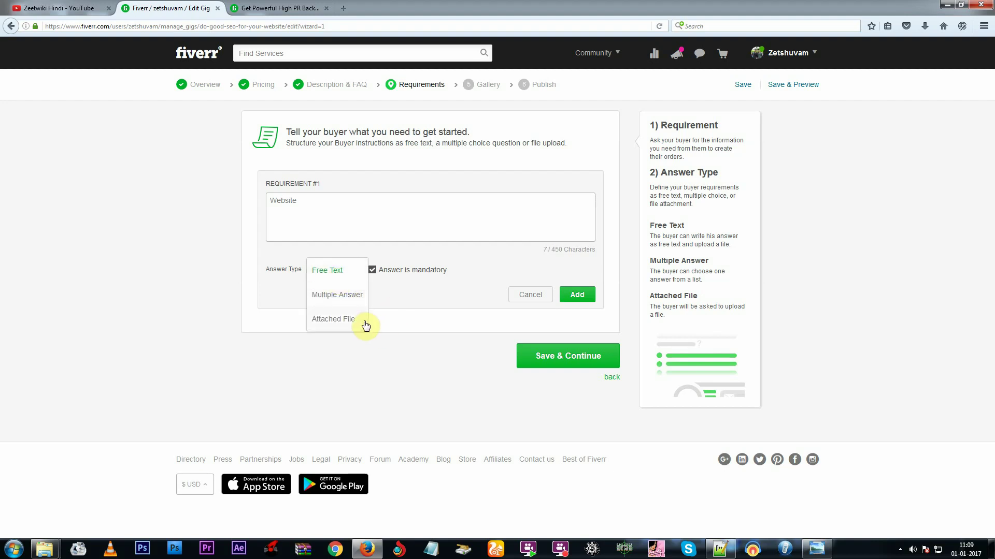
left_click(331, 270)
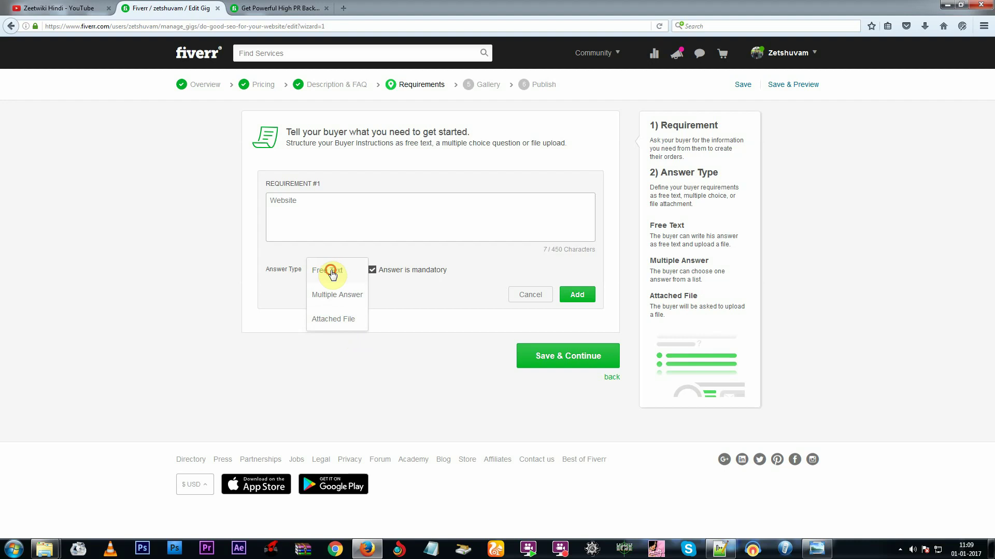
left_click(301, 198)
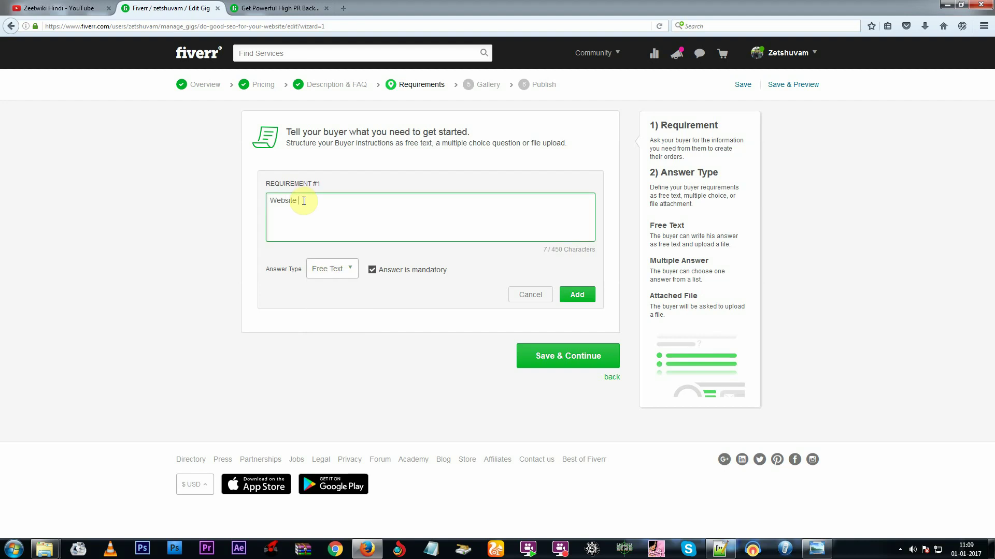
type("Name")
left_click(574, 295)
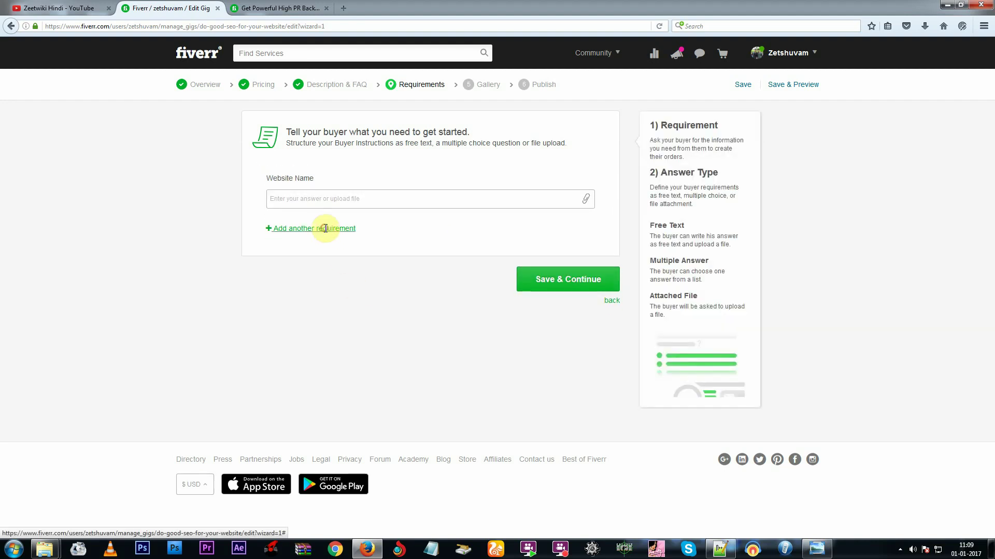
Add a second mandatory free-text buyer requirement reading "Website Details".
left_click(324, 228)
left_click(316, 214)
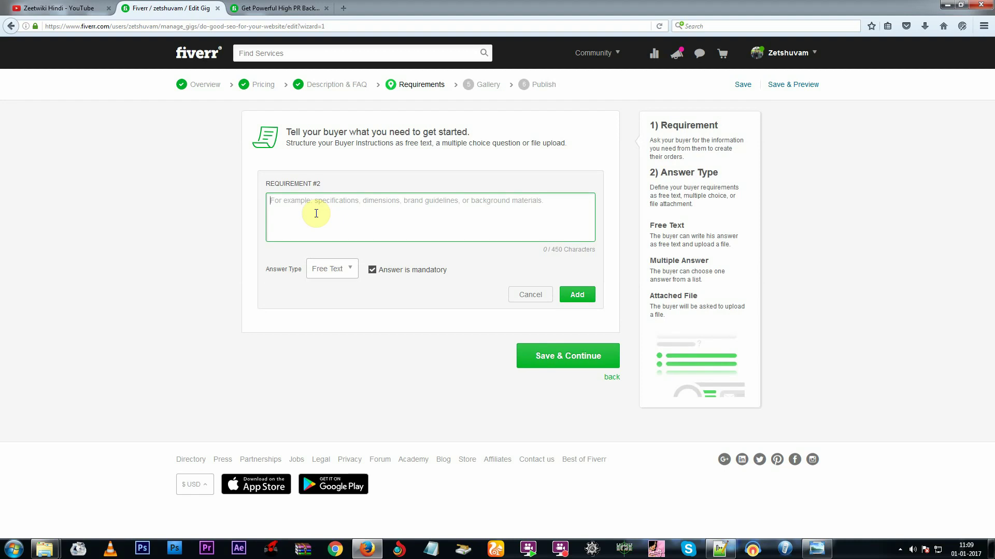
type("Websit")
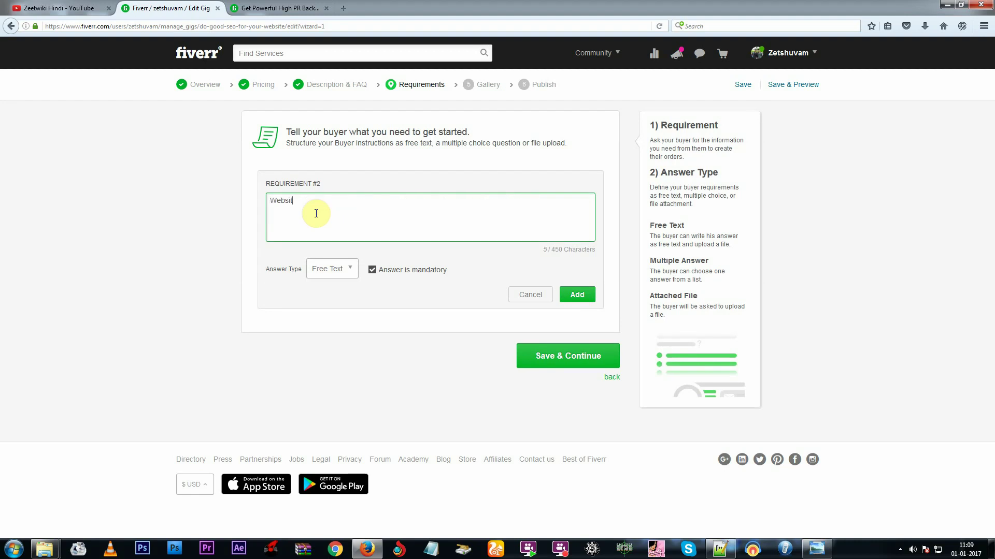
type("e Details")
left_click(577, 294)
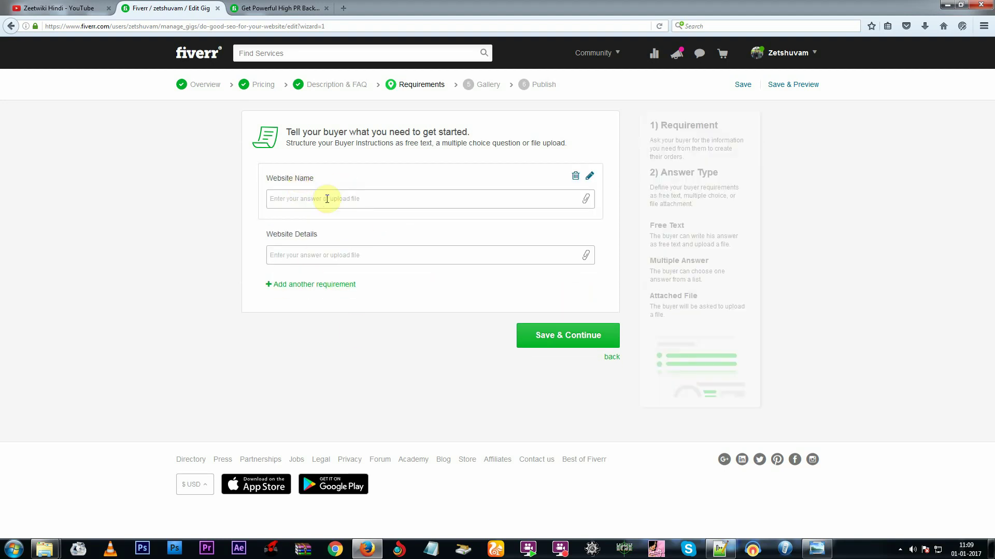
Try adding a mandatory third requirement "log upload" with Attached File as the answer type, and delete it.
left_click(314, 284)
left_click(344, 268)
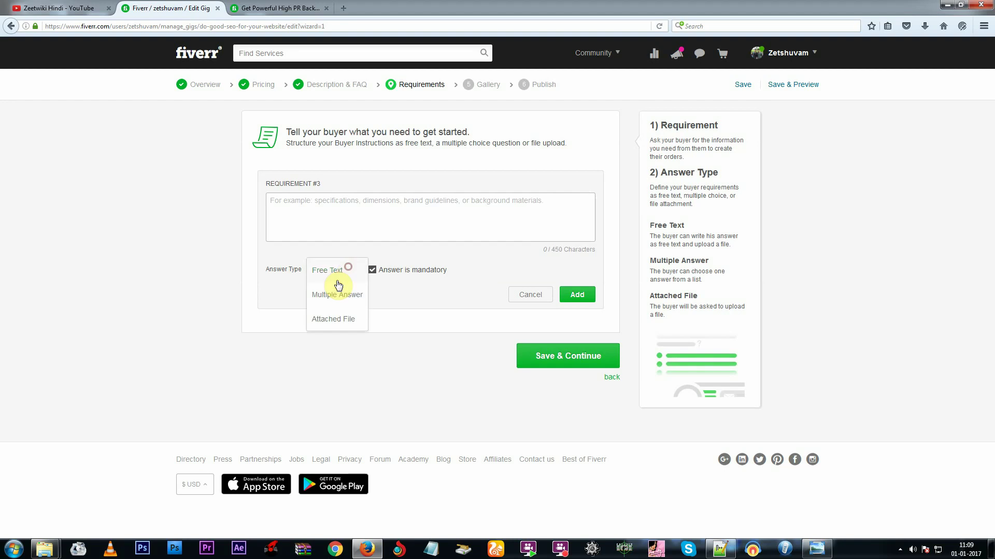
left_click(340, 319)
left_click(306, 227)
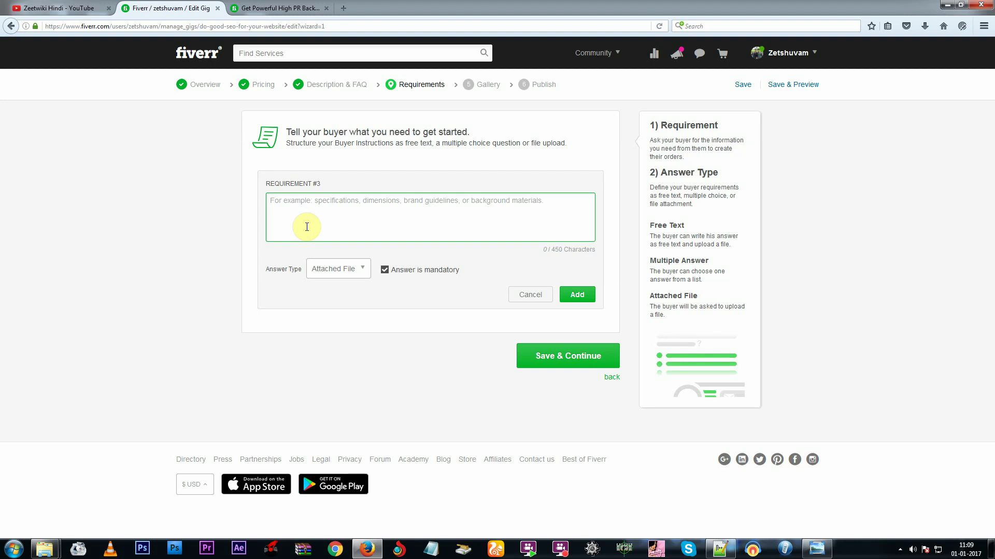
type("log")
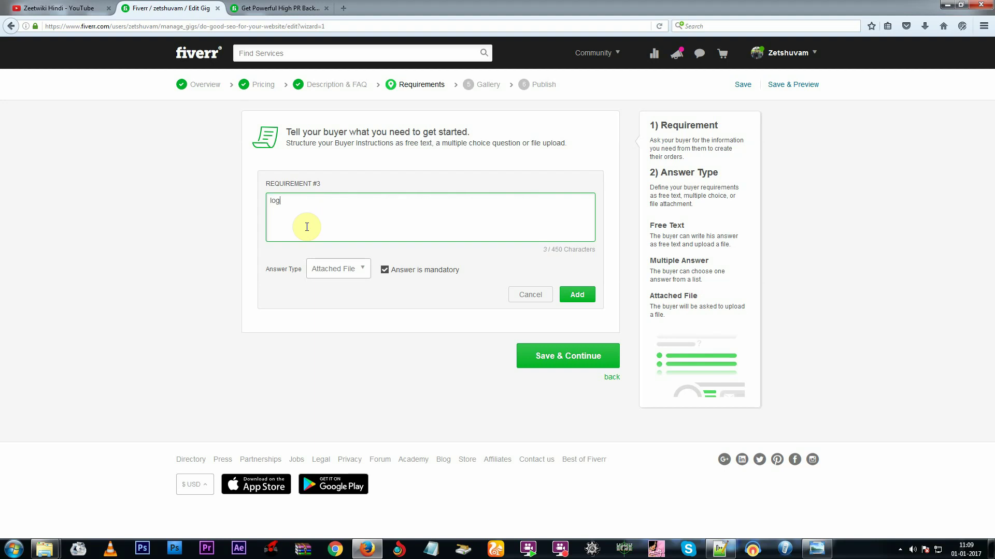
type(" upload")
left_click(578, 295)
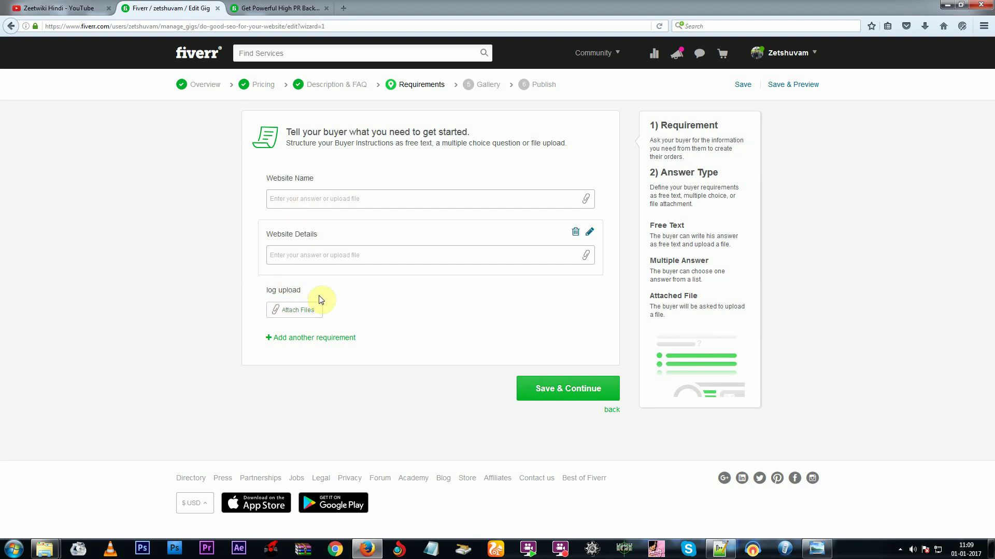
left_click(575, 290)
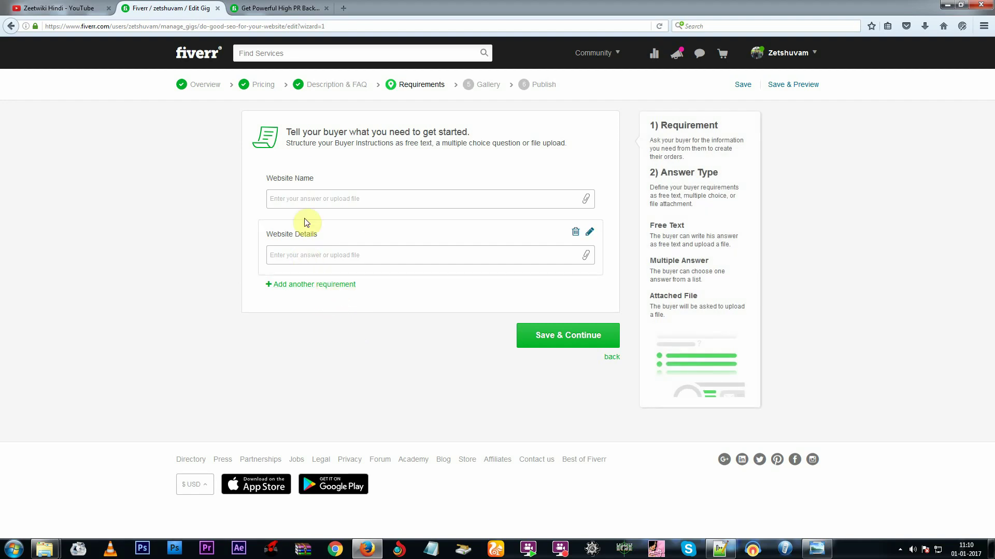
Save the buyer requirements and continue to the gig gallery.
left_click(342, 255)
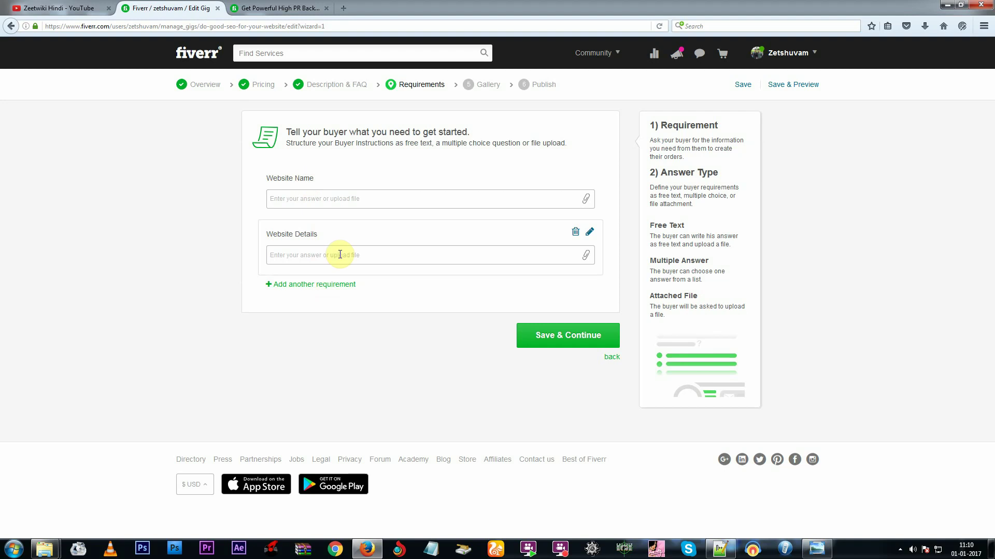
left_click(361, 193)
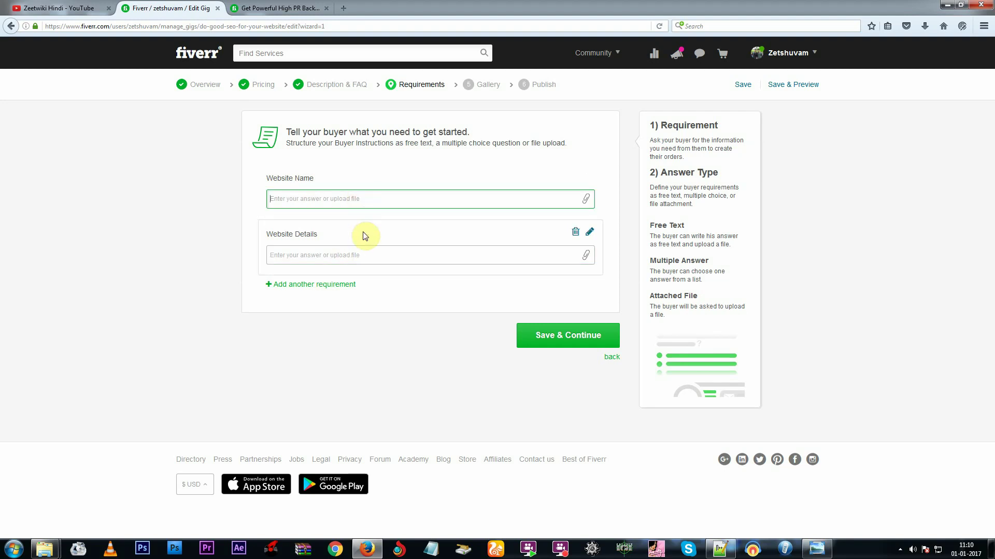
left_click(360, 259)
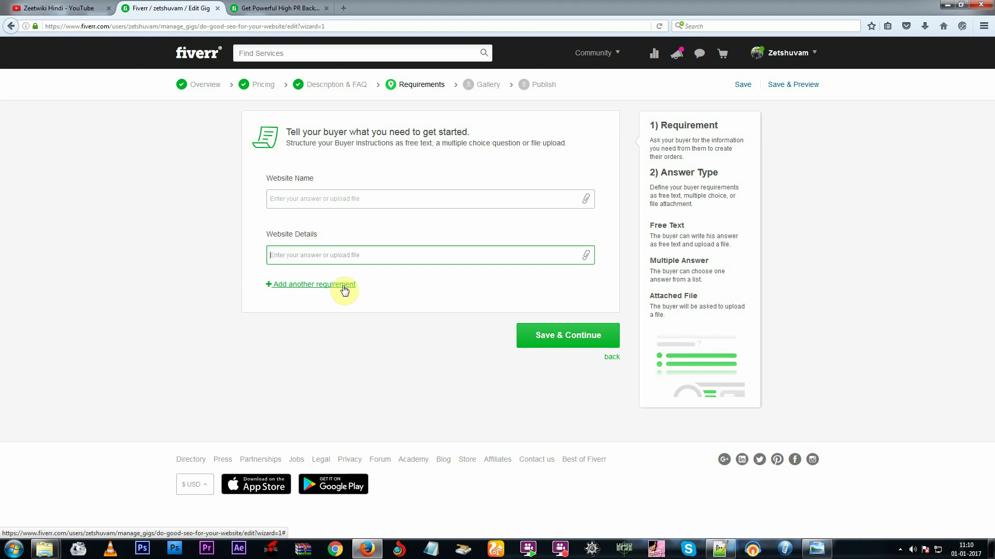
left_click(551, 340)
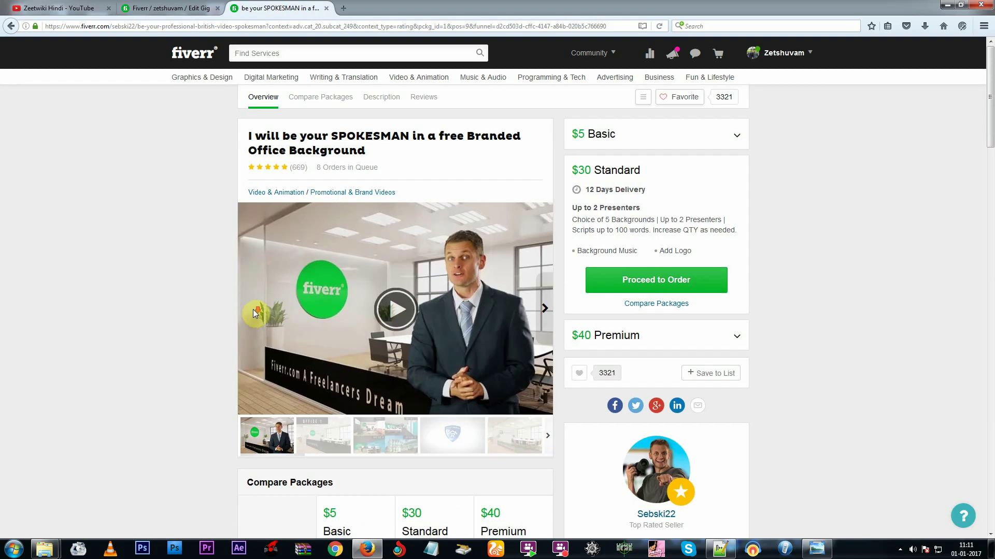
Examine the photo and video gallery of the spokesman gig as an example, and return to the gig being edited.
scroll(197, 295, "down", 1)
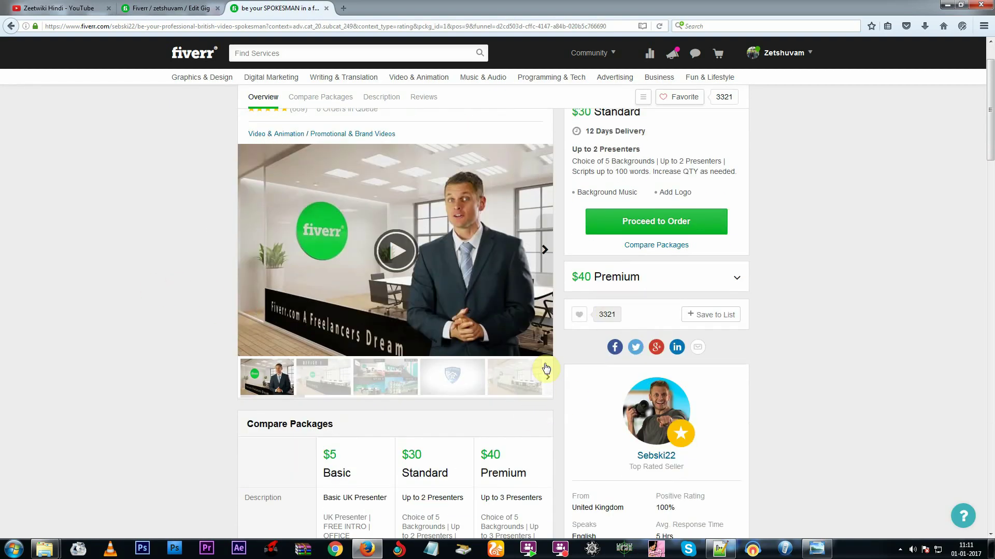
scroll(171, 322, "up", 1)
left_click(153, 6)
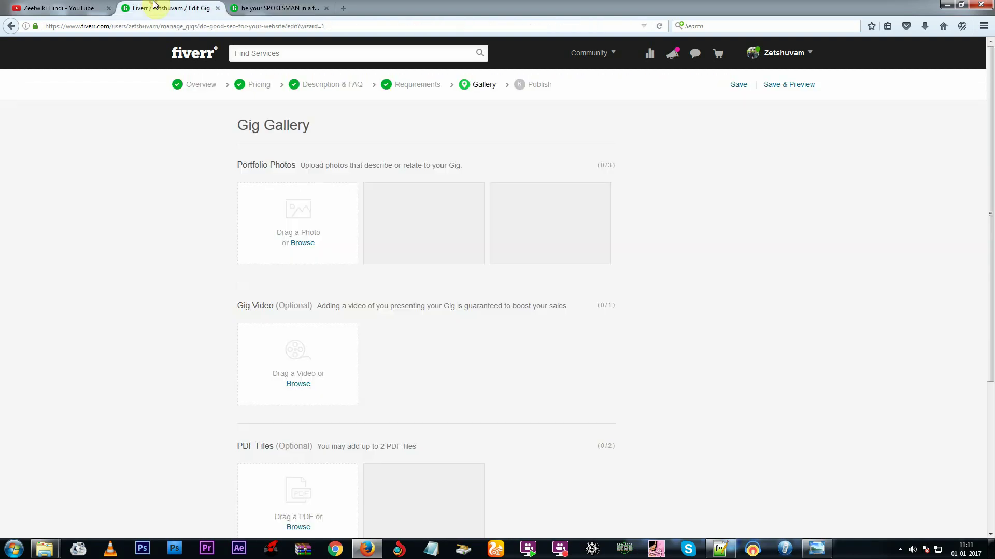
left_click(275, 8)
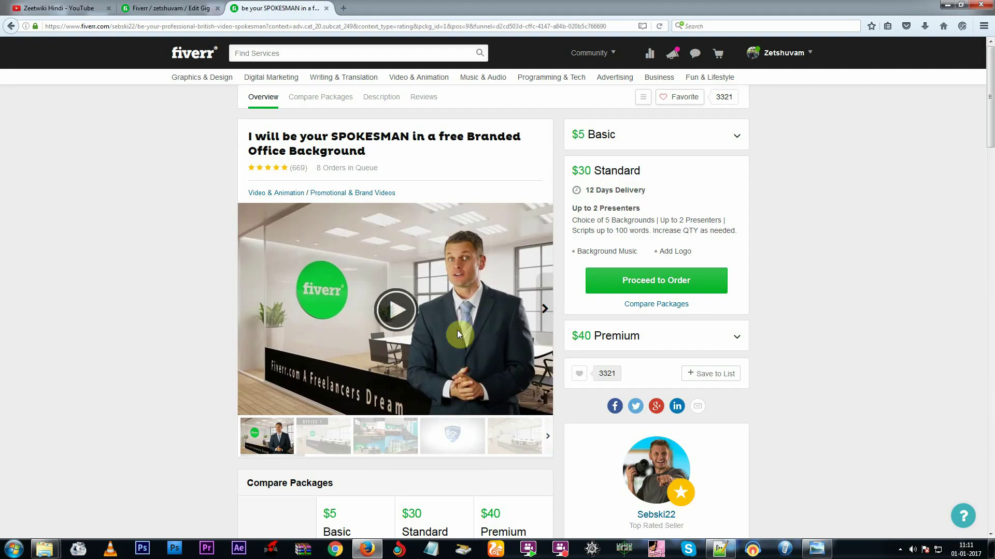
left_click(181, 8)
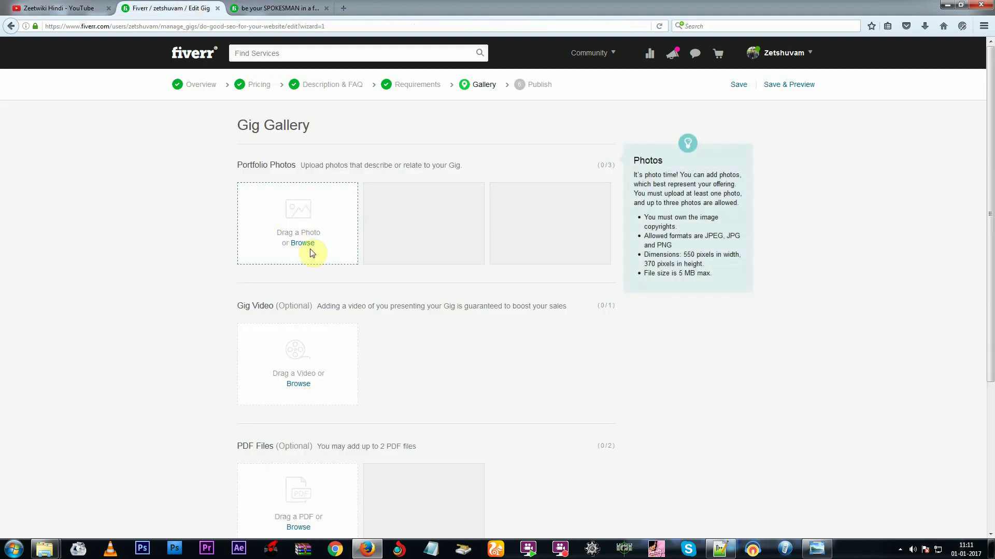
Search Google Images for "seo" in a new browser tab.
left_click(343, 8)
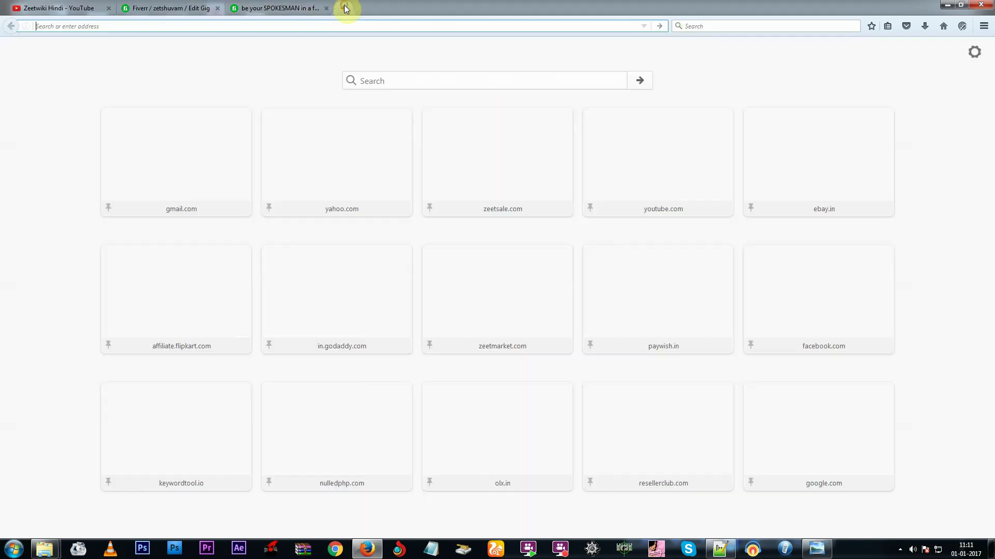
type("seo")
key("Delete")
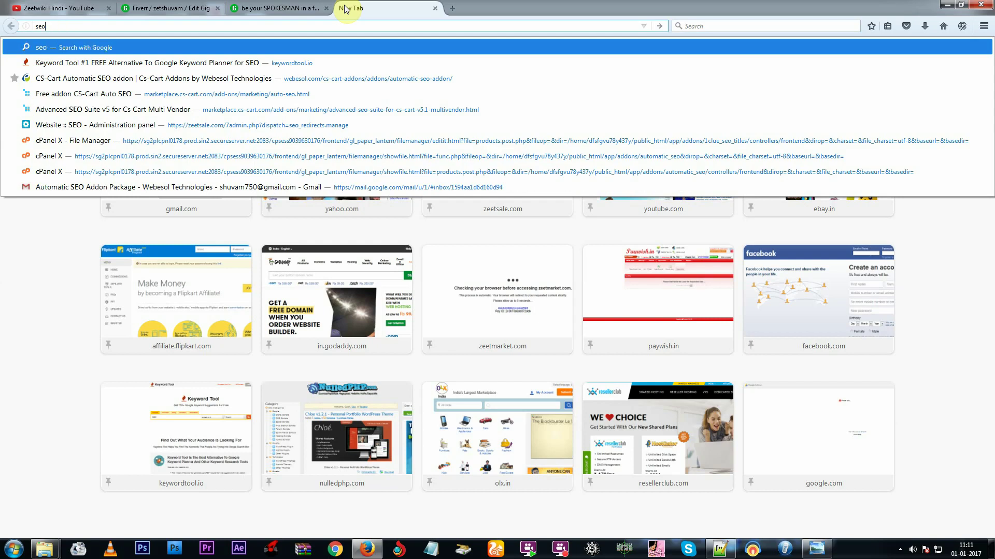
key("Return")
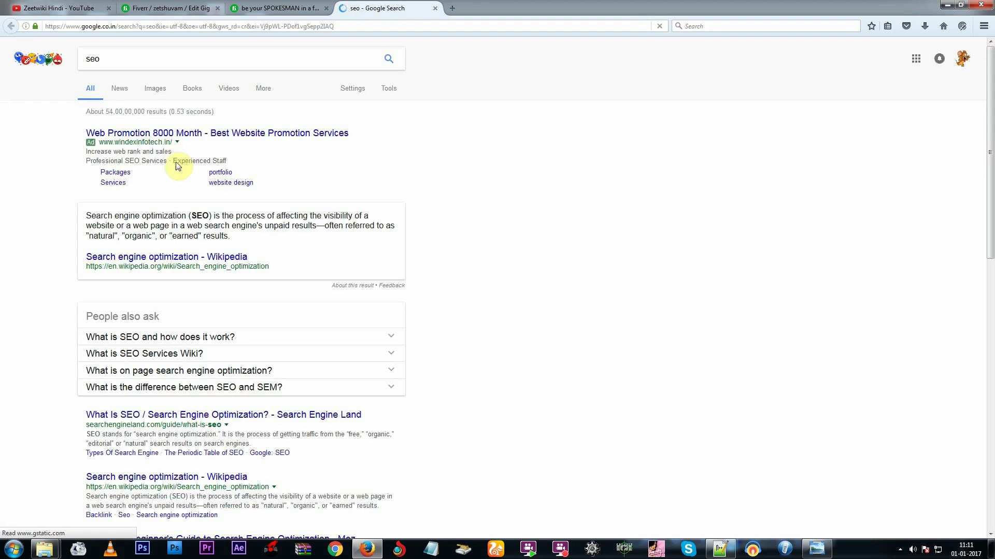
left_click(157, 88)
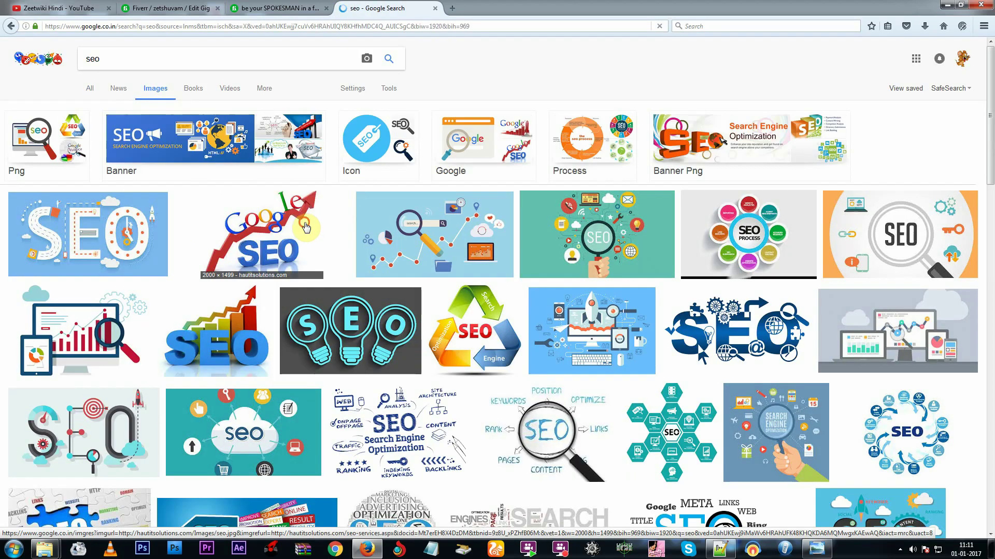
Open the Google SEO red arrow picture at full size and save it to the desktop.
left_click(305, 228)
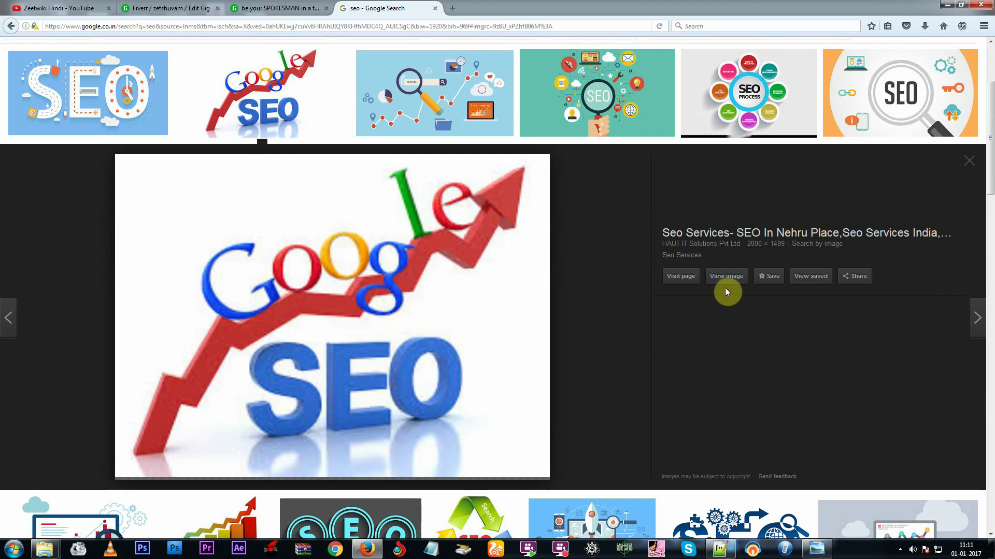
left_click(726, 285)
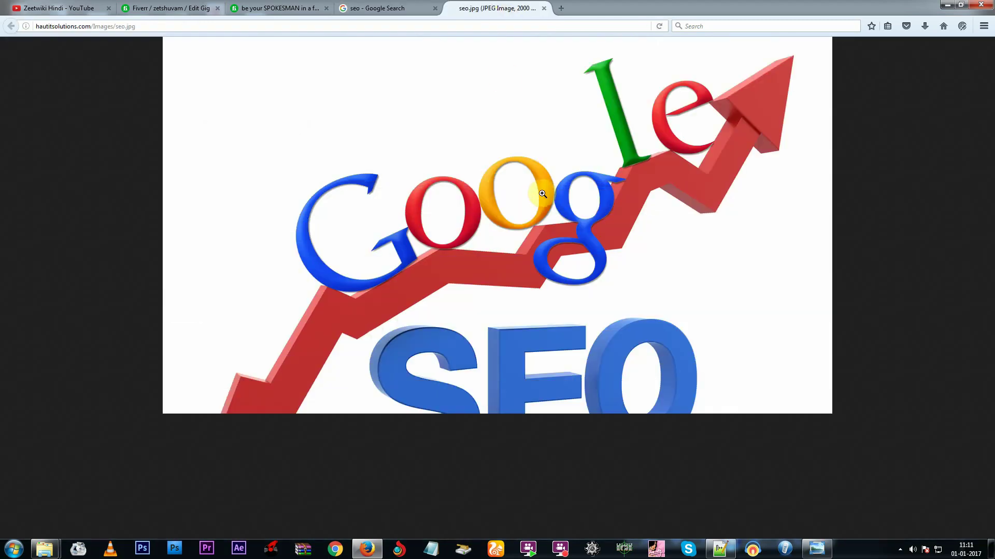
left_click(990, 556)
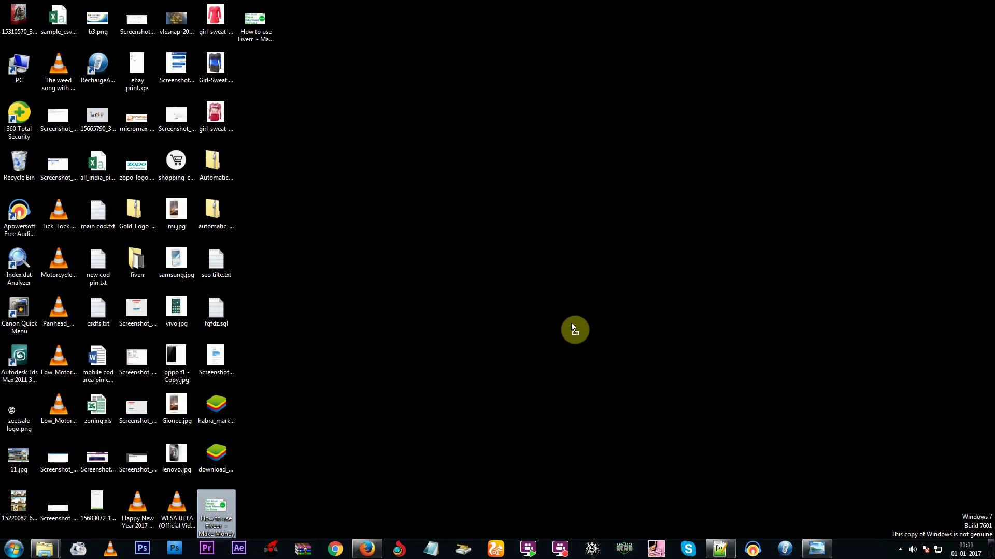
key("super+d")
Upload the saved SEO picture as the gig's first portfolio photo, and save the gallery to continue to publishing.
left_click(171, 7)
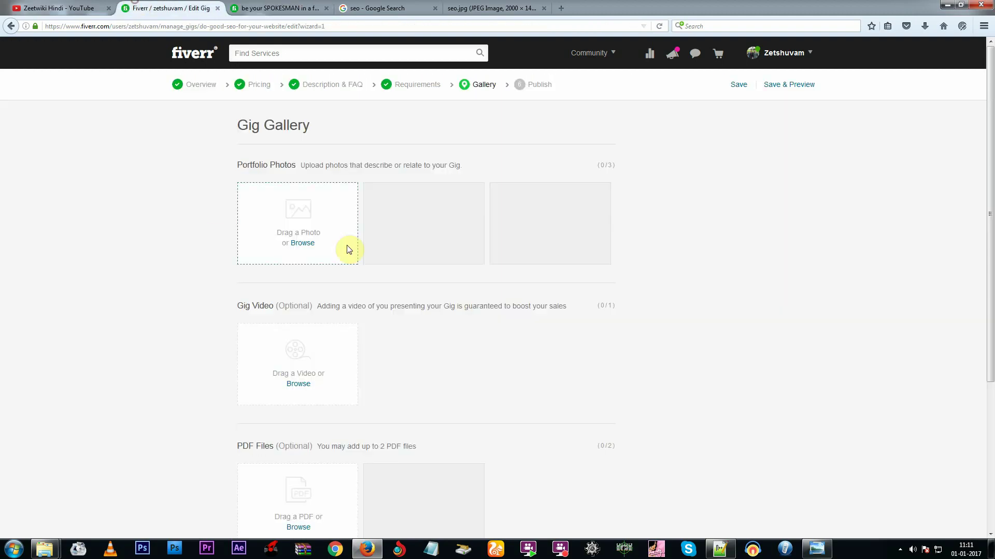
left_click(303, 245)
double_click(132, 100)
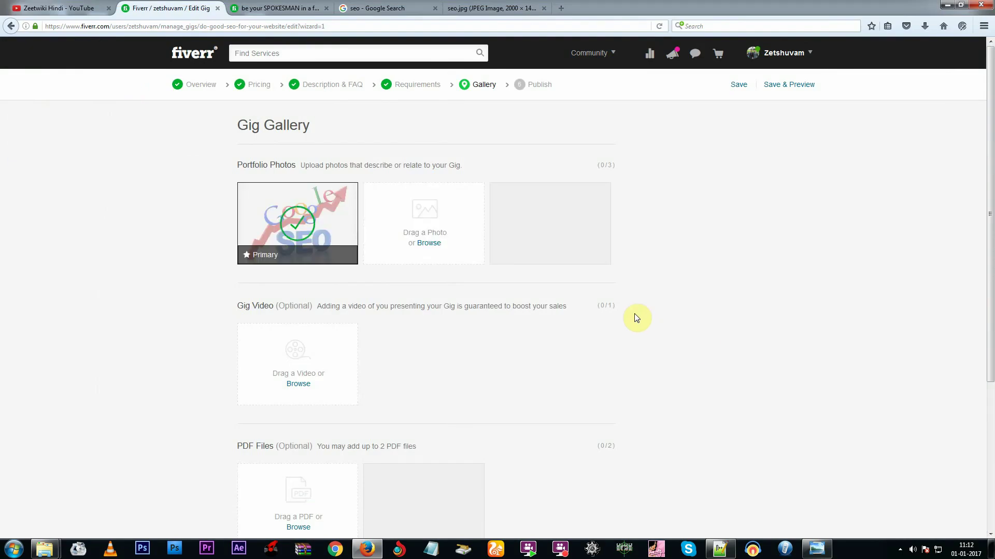
scroll(635, 317, "down", 5)
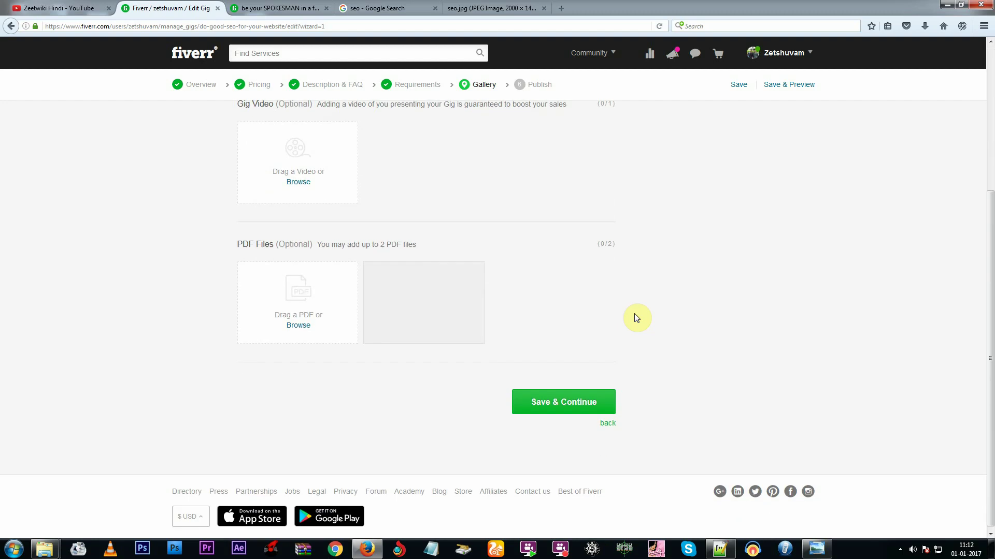
left_click(564, 397)
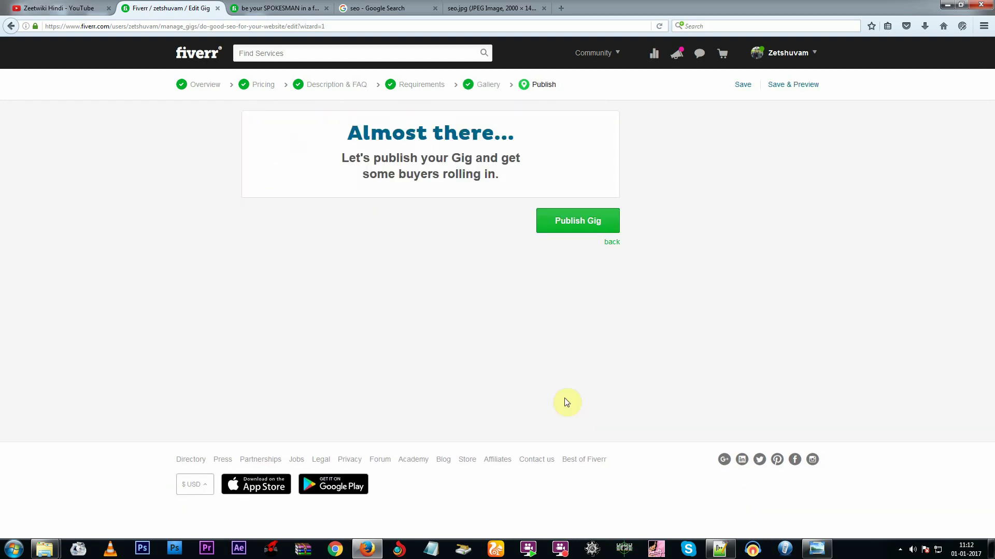
Publish the website SEO gig and finish the wizard to return to the list of active gigs.
left_click(582, 224)
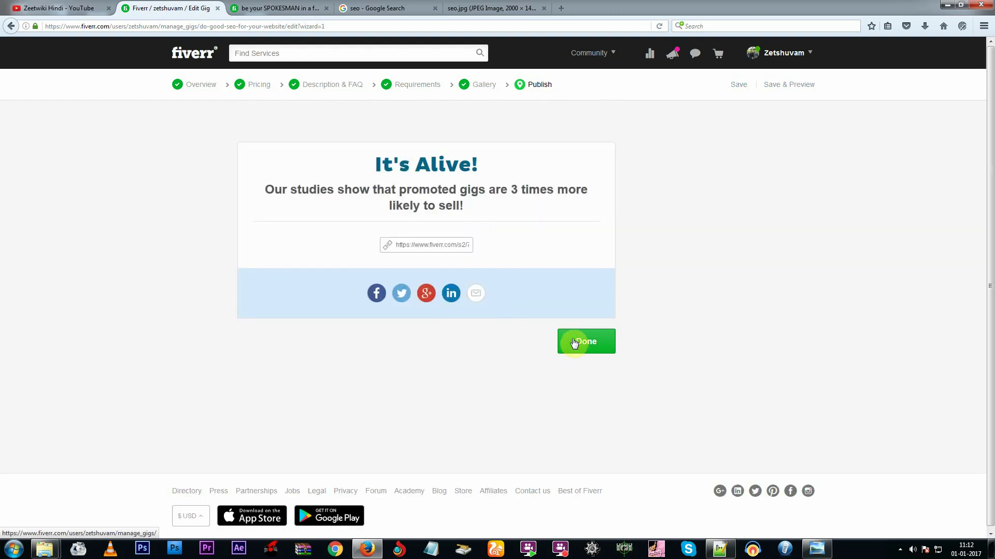
left_click(575, 342)
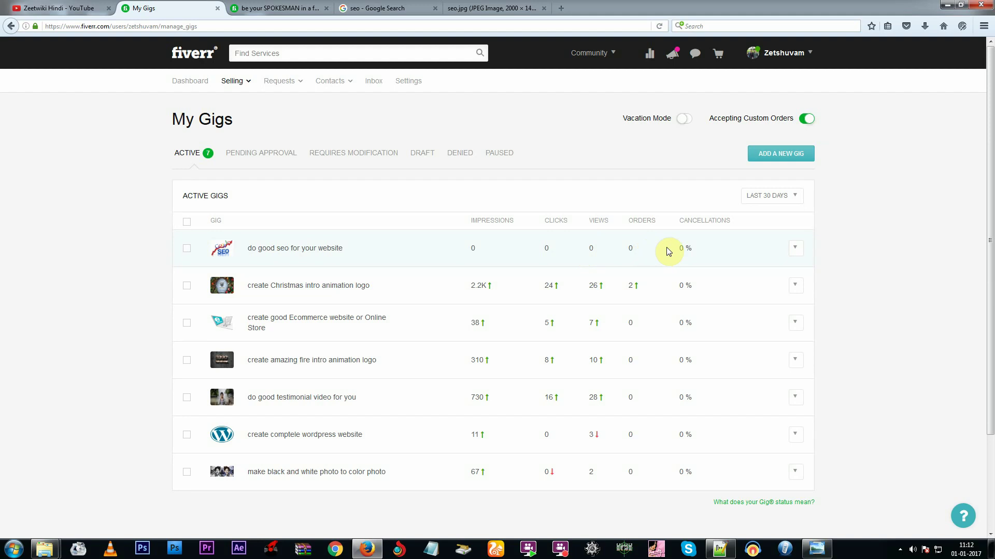
Open the Manage Sales page to view the seller account's orders.
left_click(806, 52)
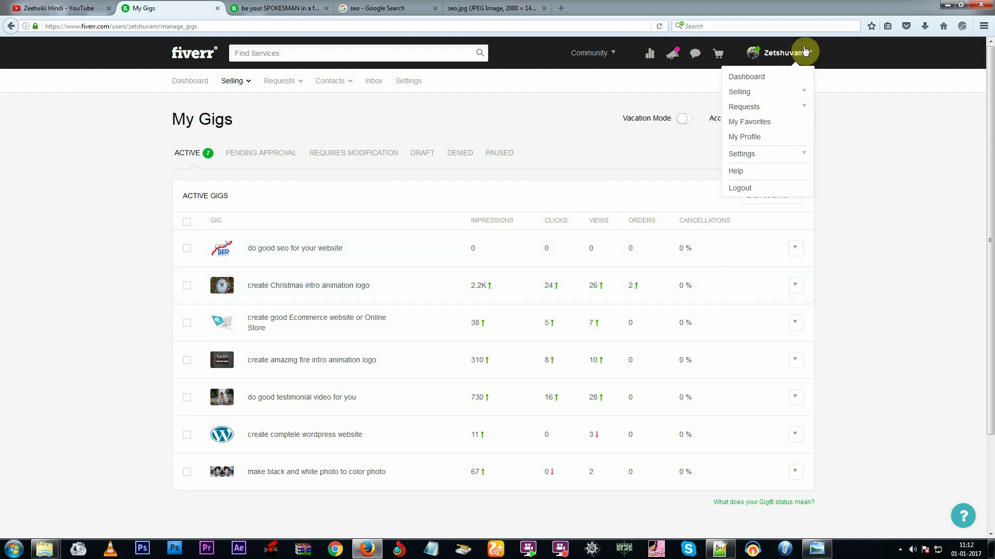
left_click(794, 94)
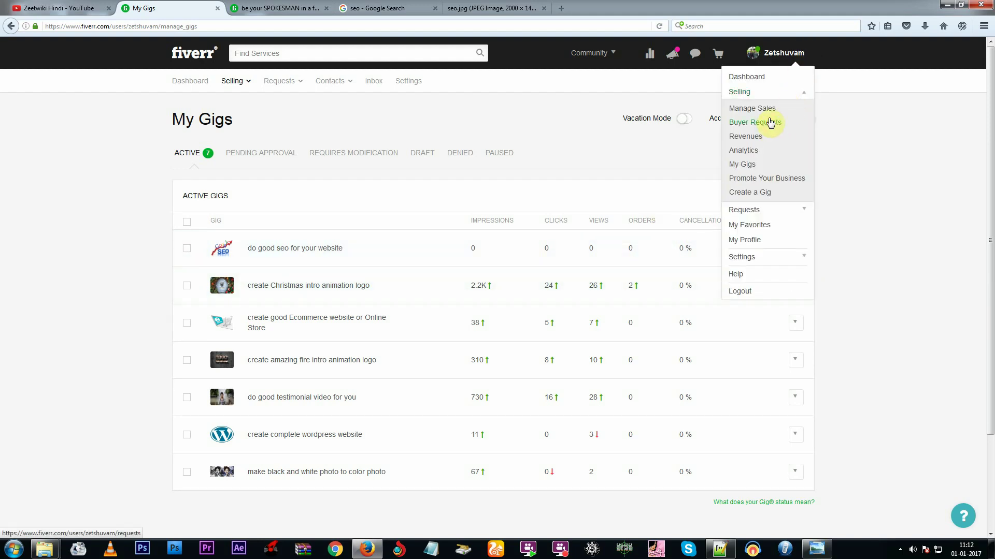
left_click(772, 113)
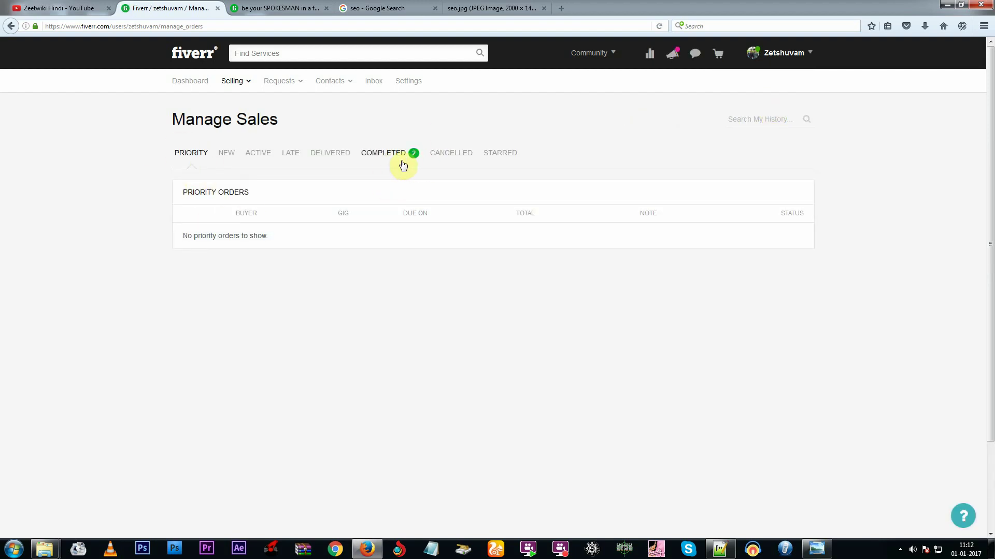
Examine the order and delivery screenshots Screenshot_5.jpg to Screenshot_7.jpg in the desktop's fiverr folder, and close the photo viewer.
key("super+d")
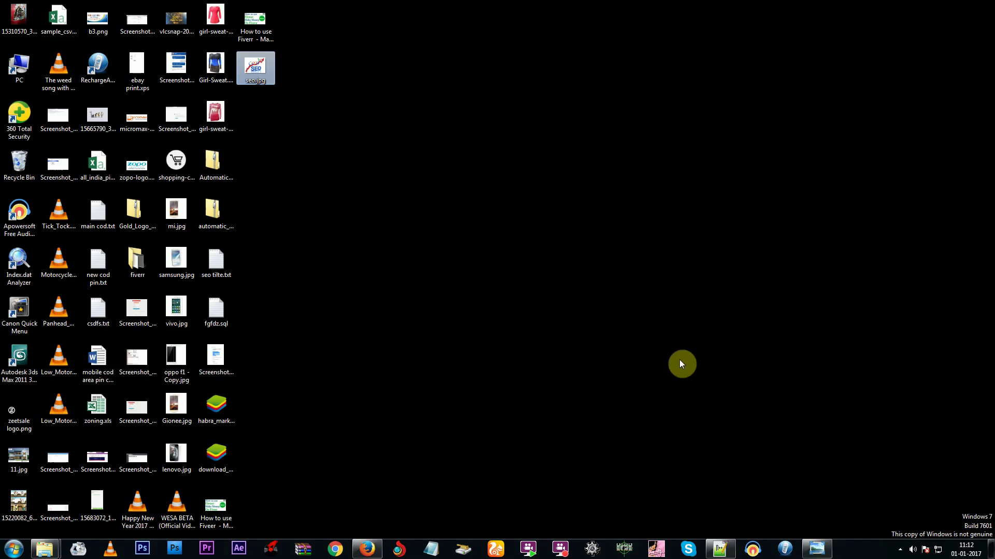
double_click(140, 259)
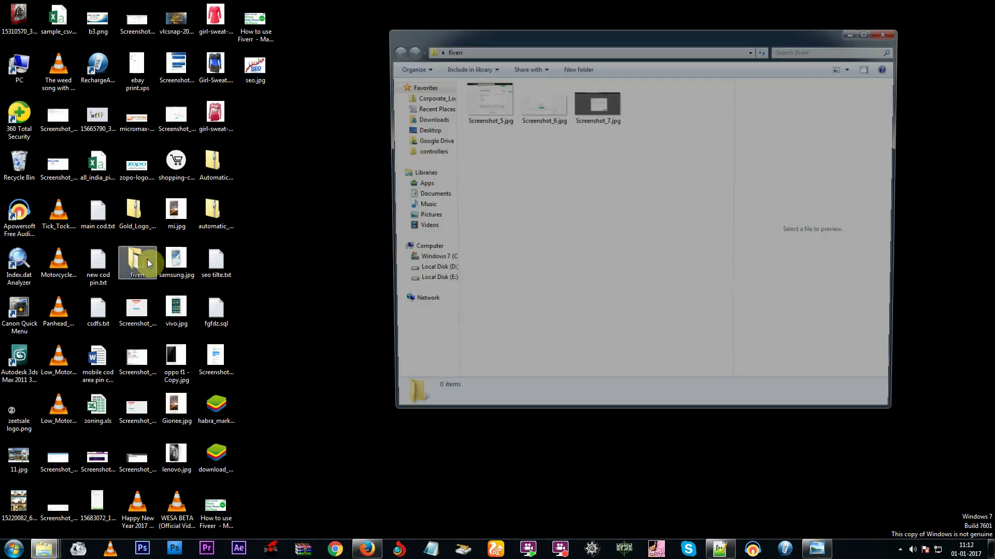
double_click(499, 103)
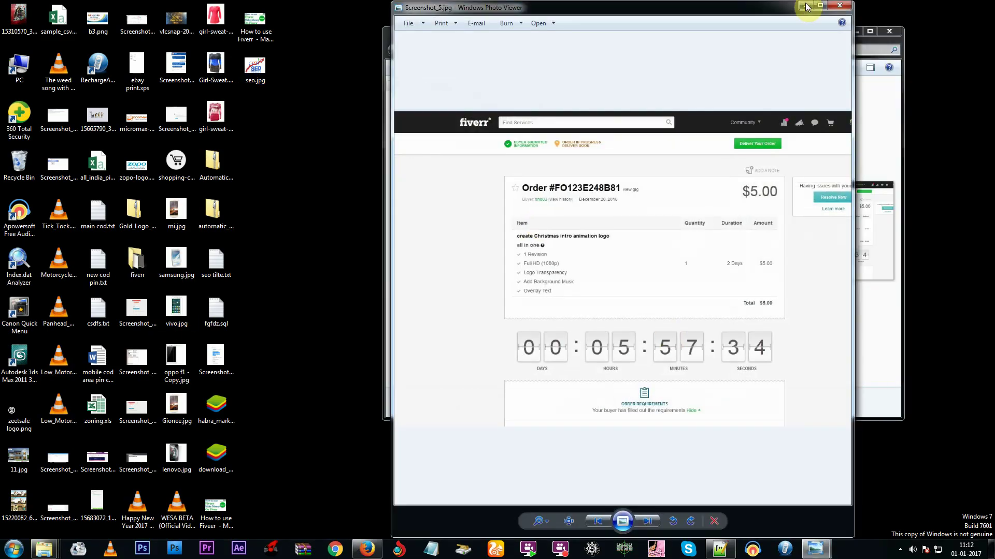
left_click(817, 6)
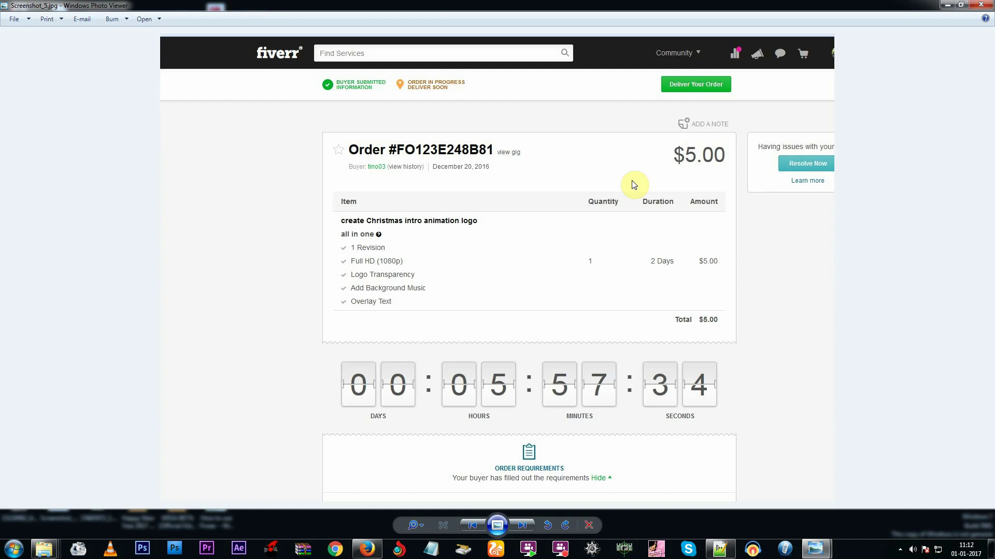
key("Right")
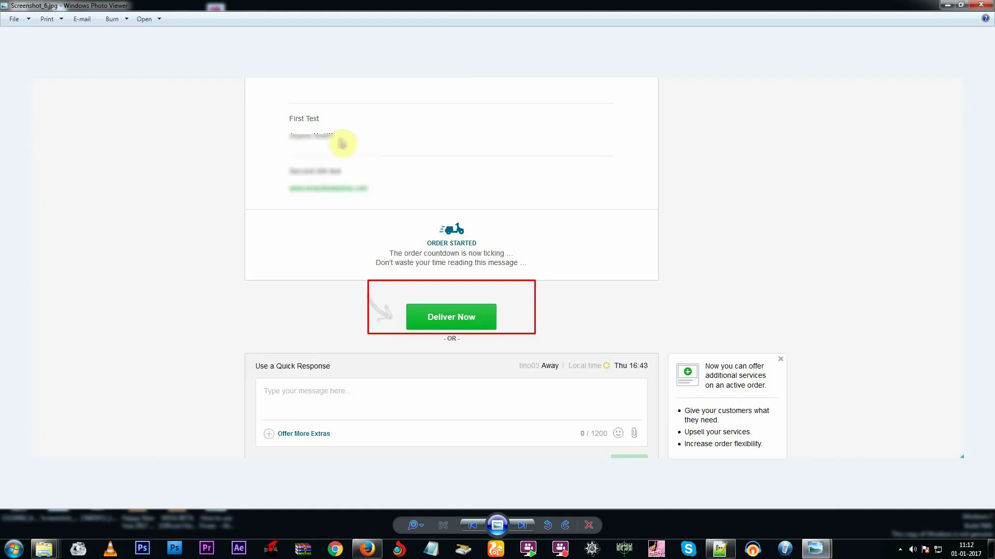
key("Left")
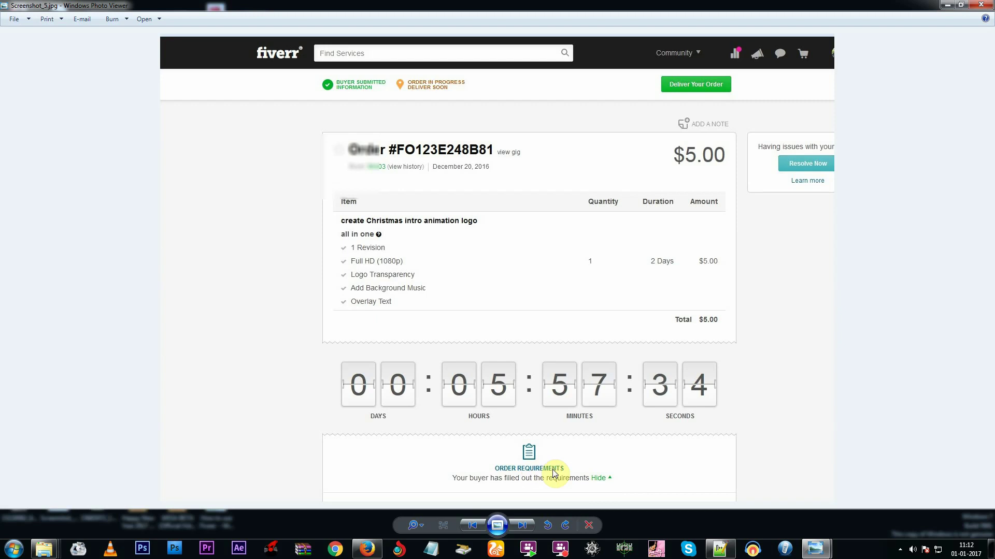
key("Right")
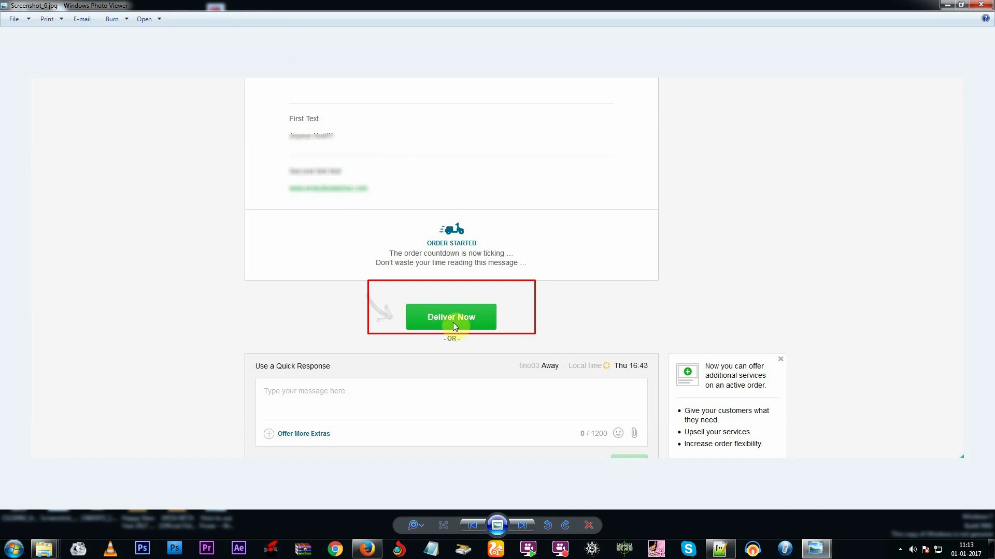
key("Right")
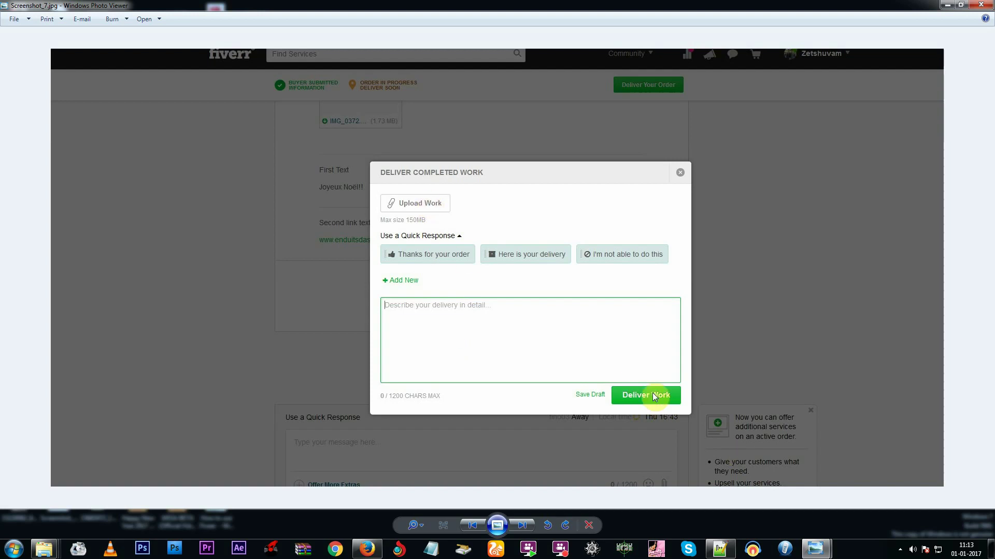
key("Left")
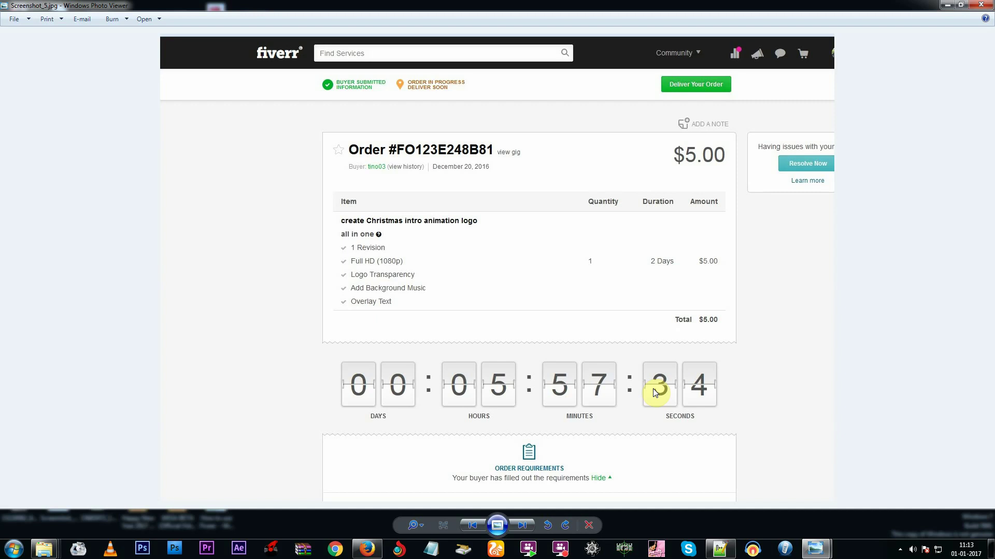
left_click(981, 4)
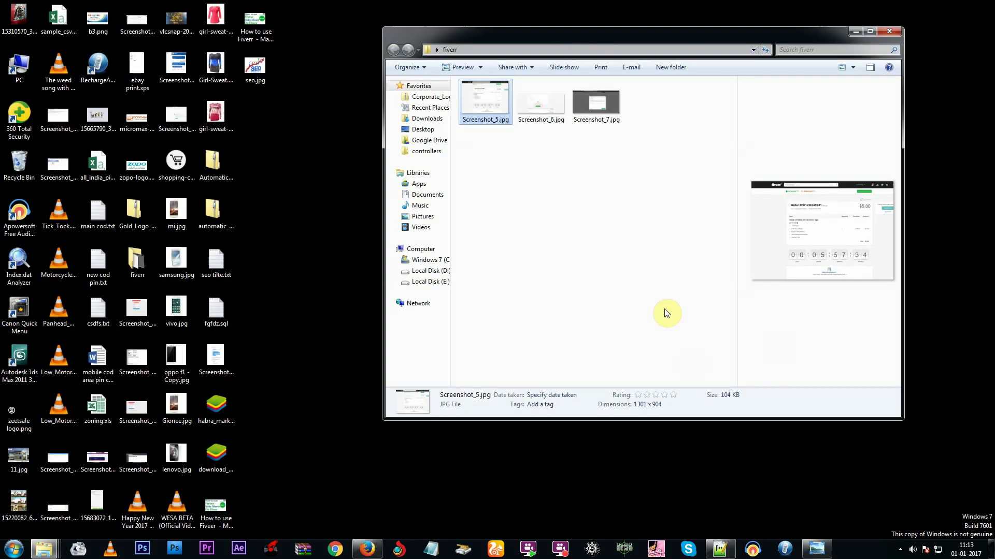
Switch back to Firefox and view the Zeetwiki Hindi YouTube channel page.
left_click(367, 548)
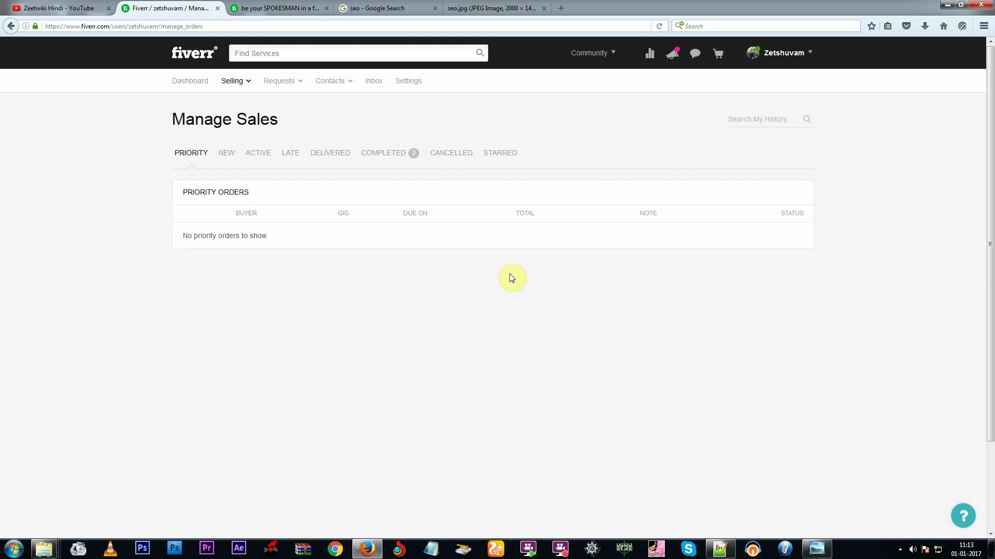
left_click(70, 8)
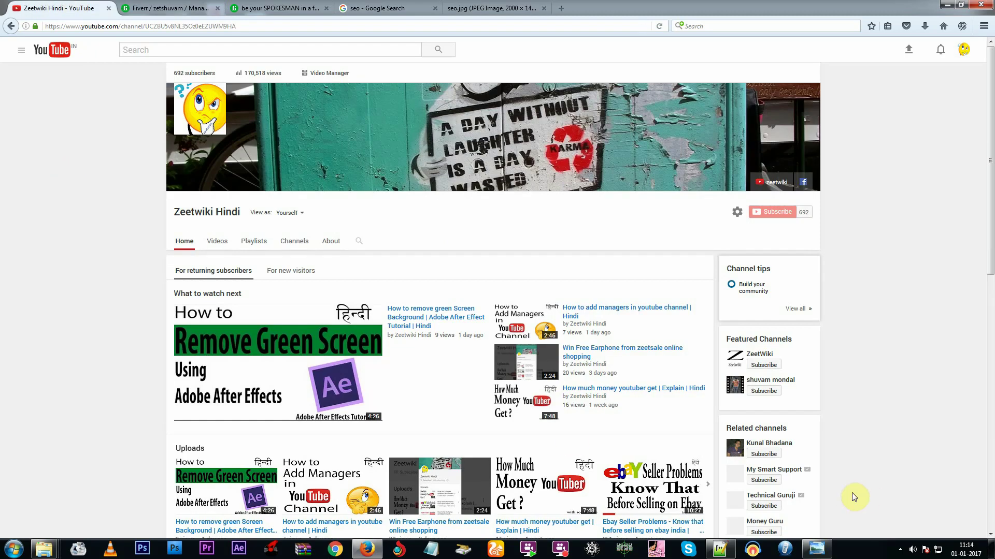
left_click(900, 549)
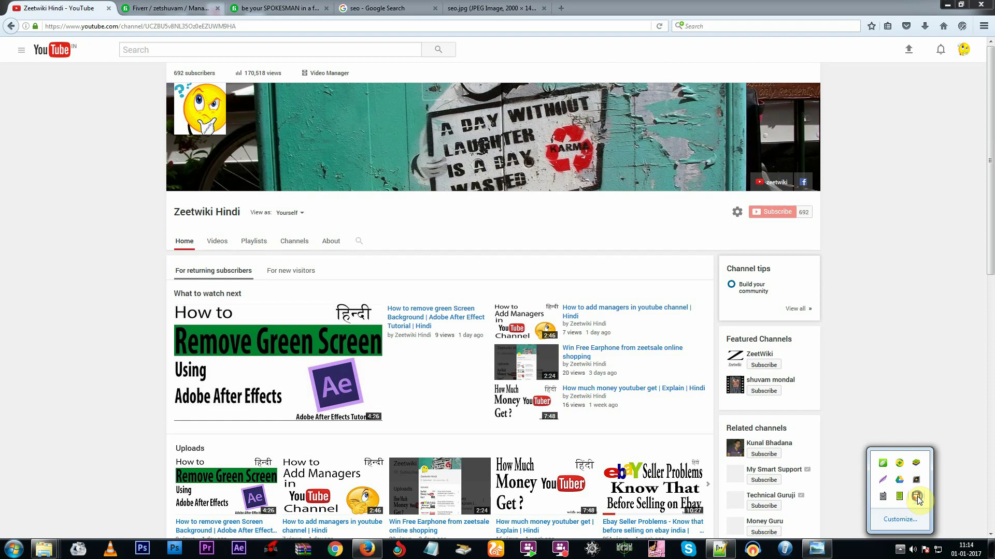